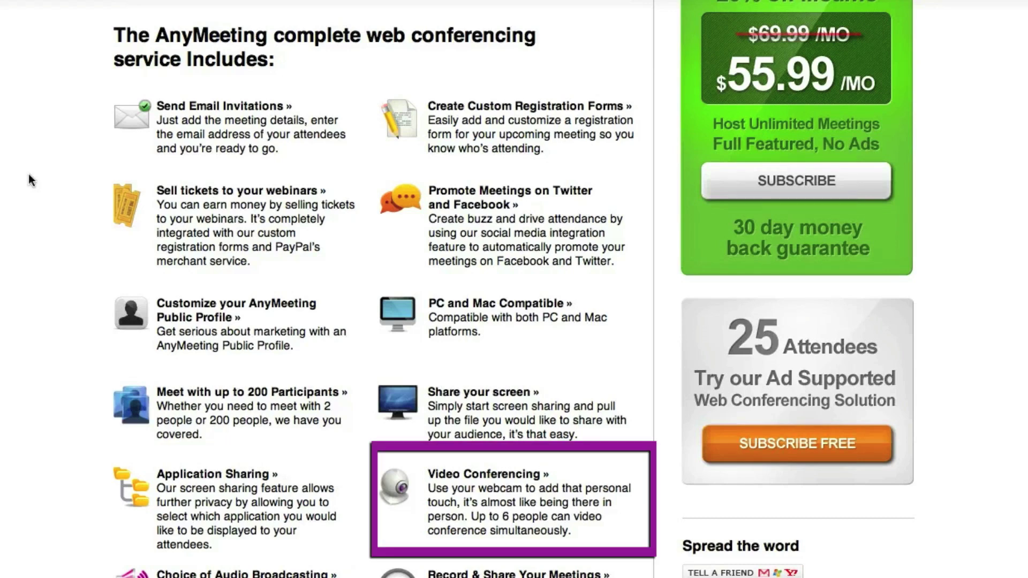
- Scroll down through the AnyMeeting features overview page
{"action": "scroll", "coordinate": [31, 180], "scroll_direction": "down", "scroll_amount": 7}
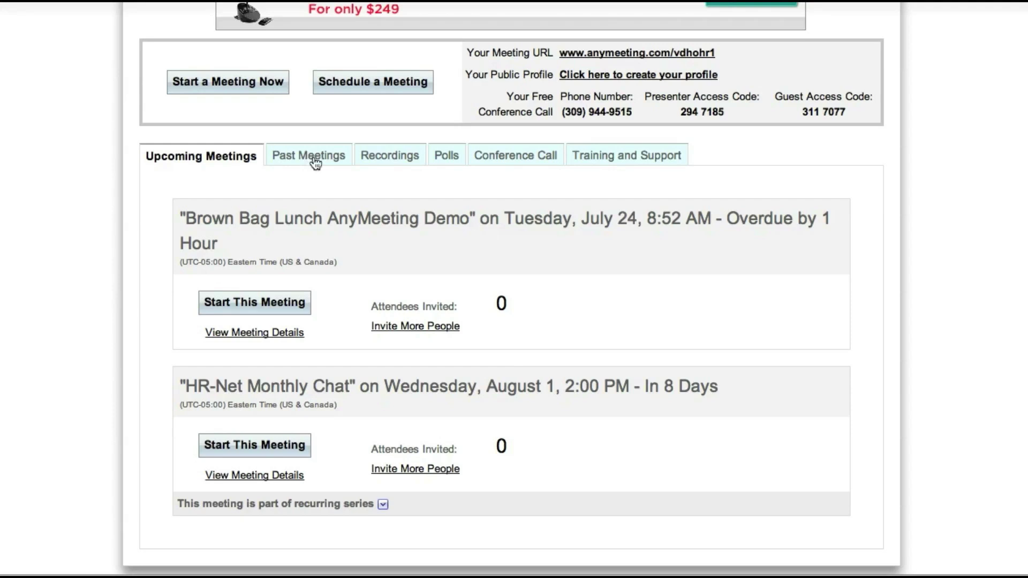
- Show the Past Meetings list and open the details of a past meeting
{"action": "left_click", "coordinate": [316, 164]}
{"action": "scroll", "coordinate": [924, 210], "scroll_direction": "down", "scroll_amount": 5}
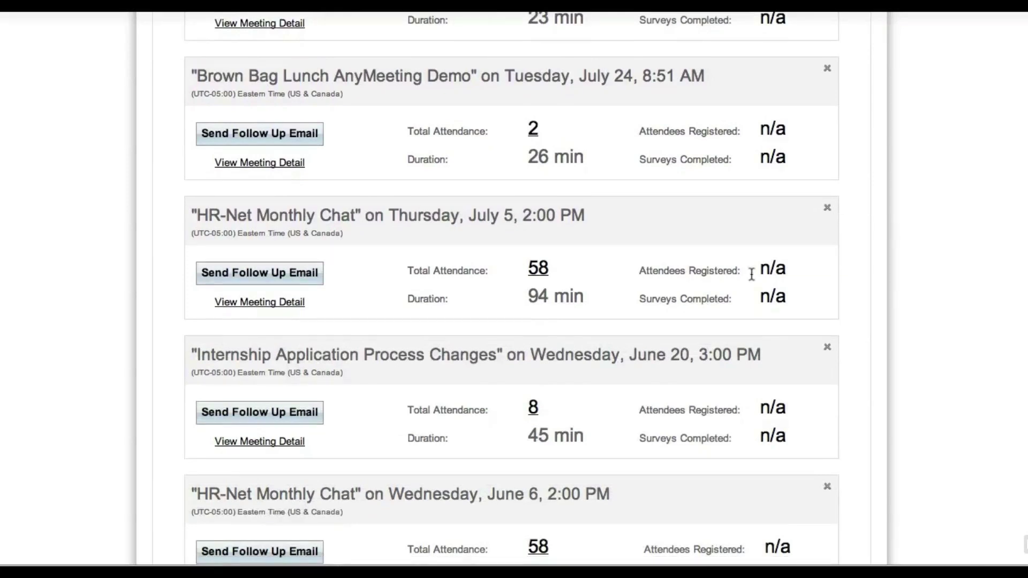
{"action": "left_click", "coordinate": [280, 303]}
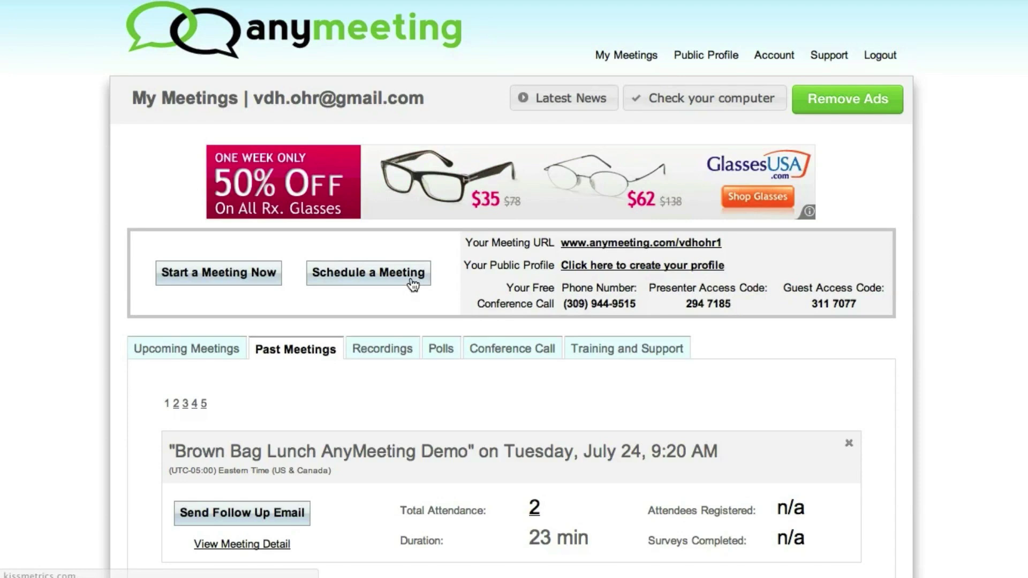
- Schedule 'Test Webinar' for July 24, 2012 at 12:00 PM and submit it
{"action": "left_click", "coordinate": [413, 285]}
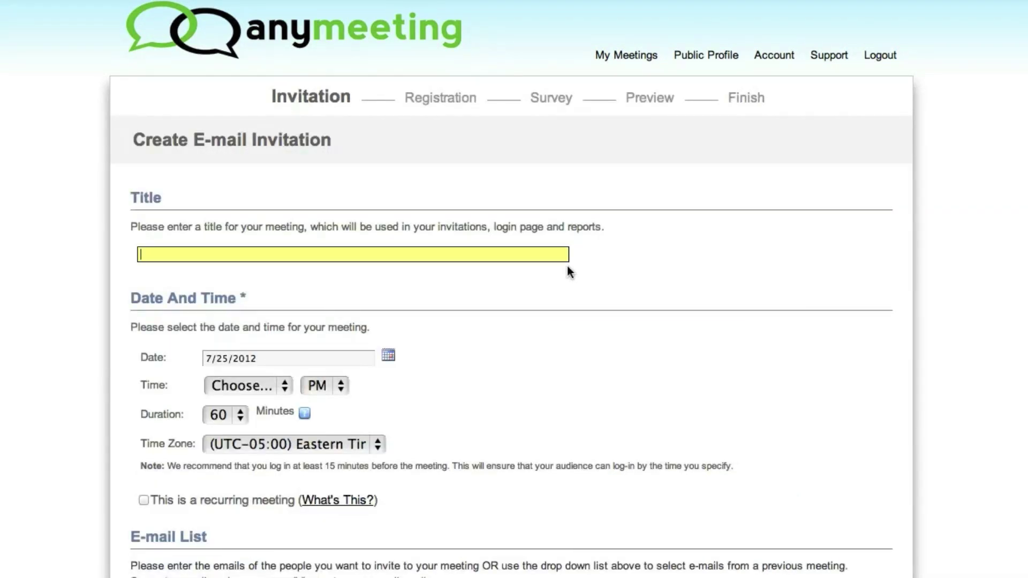
{"action": "type", "text": "Test Webinar"}
{"action": "scroll", "coordinate": [564, 357], "scroll_direction": "down", "scroll_amount": 4}
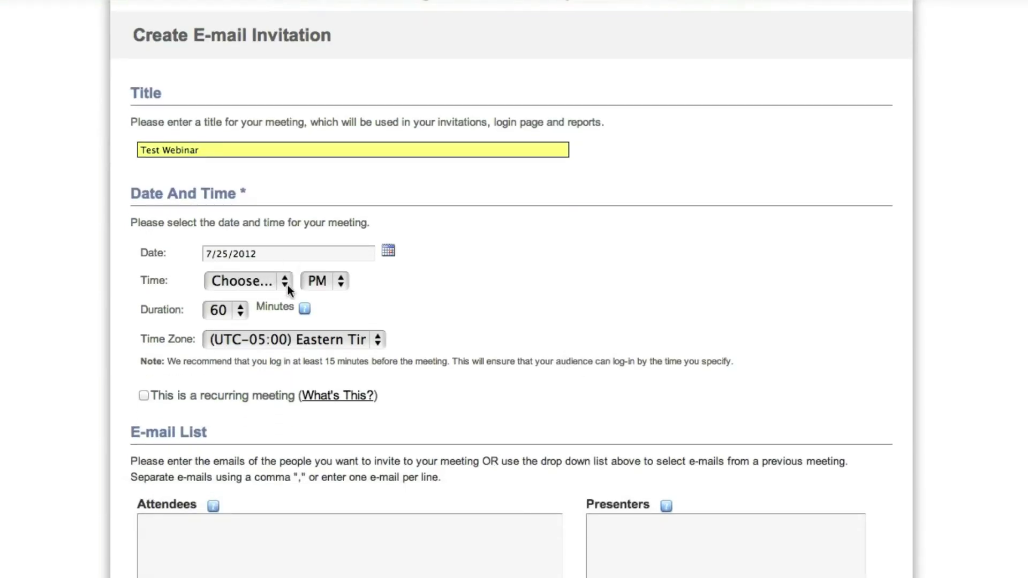
{"action": "left_click", "coordinate": [288, 285]}
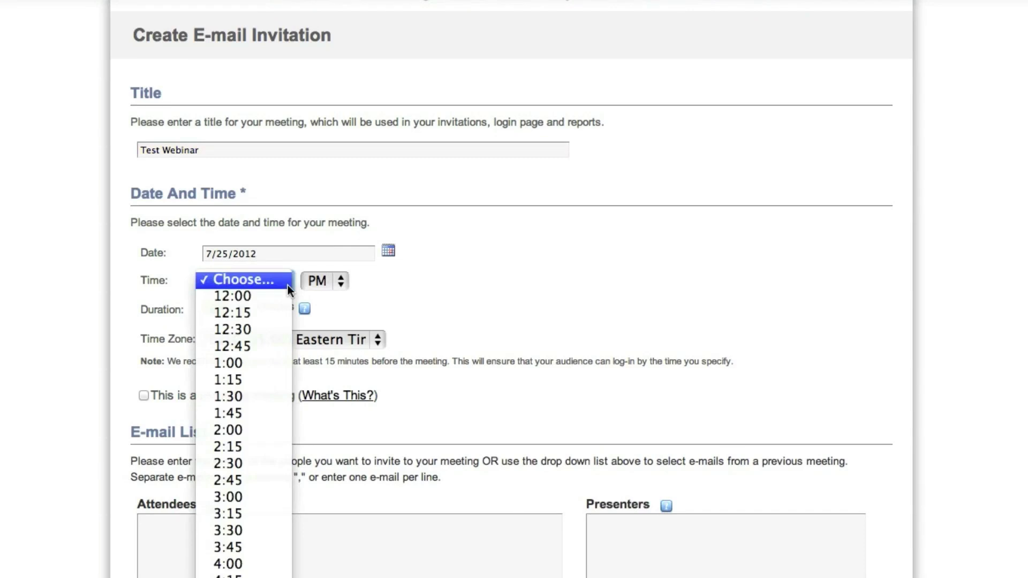
{"action": "left_click", "coordinate": [284, 296]}
{"action": "left_click", "coordinate": [389, 253]}
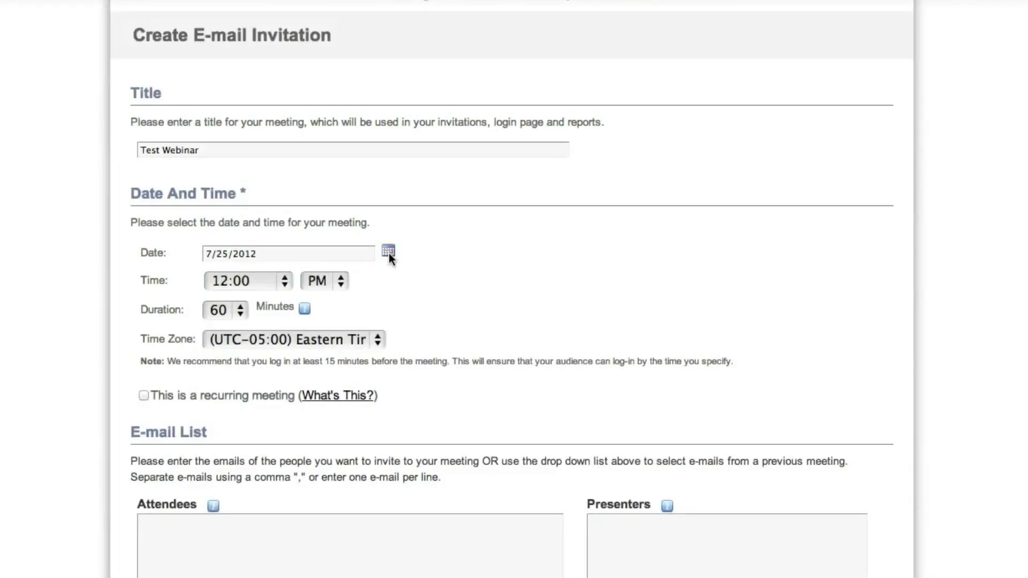
{"action": "left_click", "coordinate": [286, 379]}
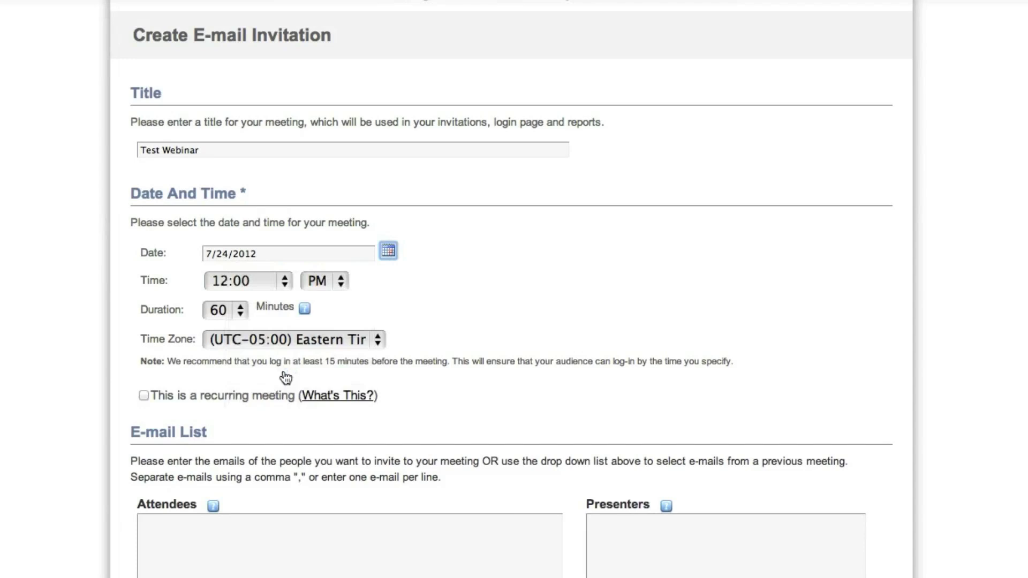
{"action": "scroll", "coordinate": [439, 305], "scroll_direction": "down", "scroll_amount": 6}
{"action": "scroll", "coordinate": [439, 304], "scroll_direction": "down", "scroll_amount": 8}
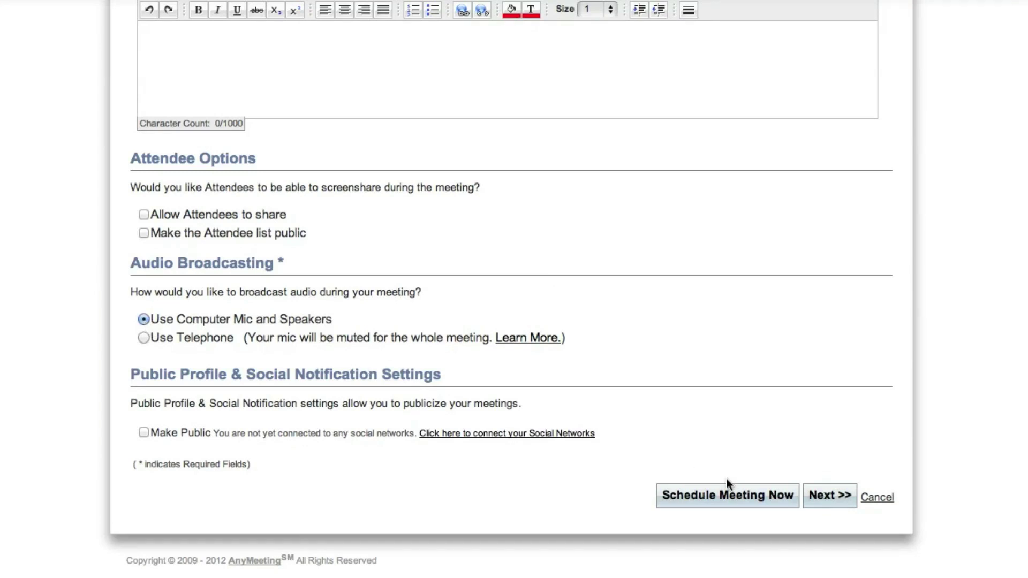
{"action": "left_click", "coordinate": [734, 497]}
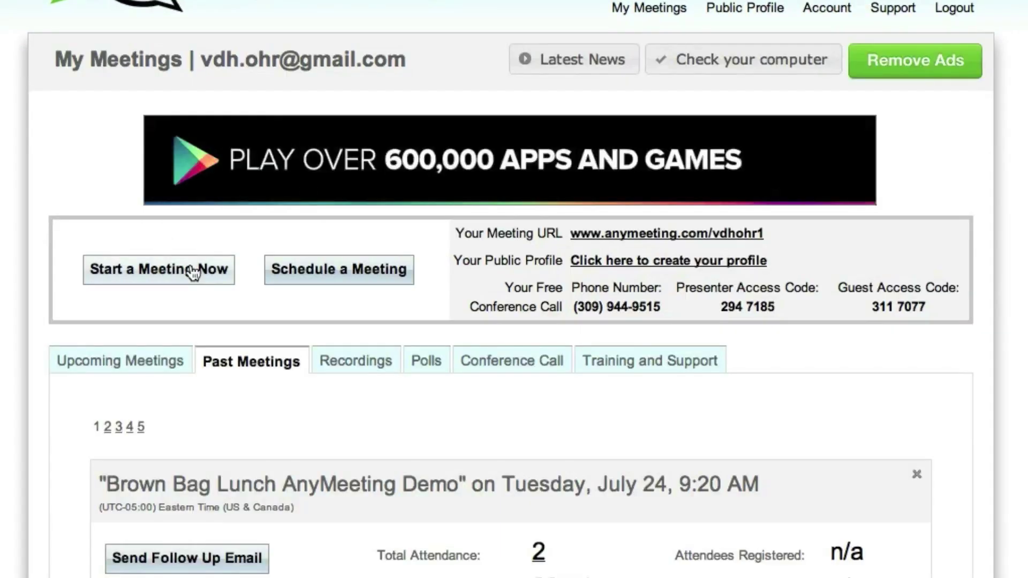
- Launch an instant meeting titled 'Demonstration'
{"action": "left_click", "coordinate": [192, 271]}
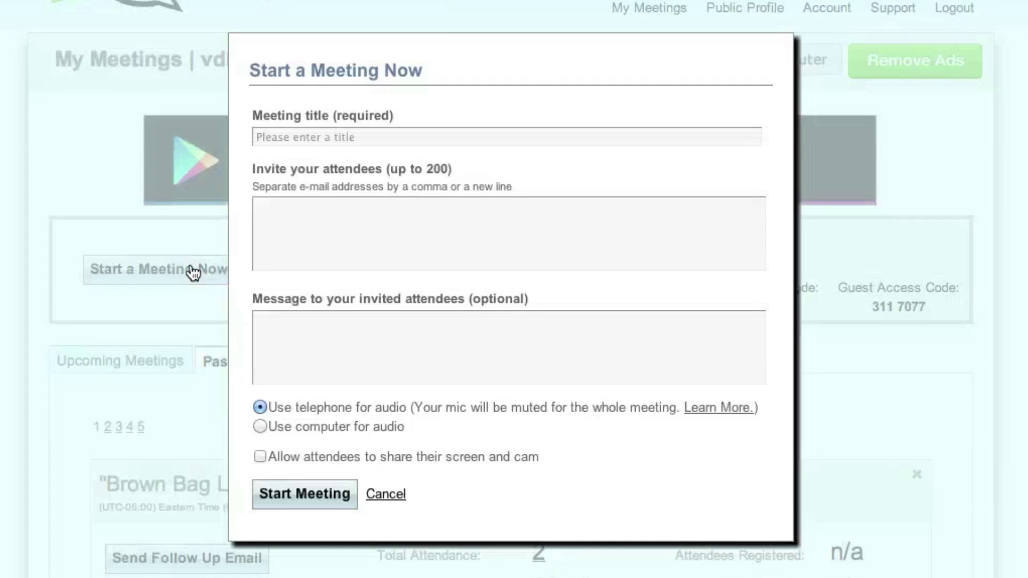
{"action": "left_click", "coordinate": [342, 136]}
{"action": "type", "text": "Demonstration"}
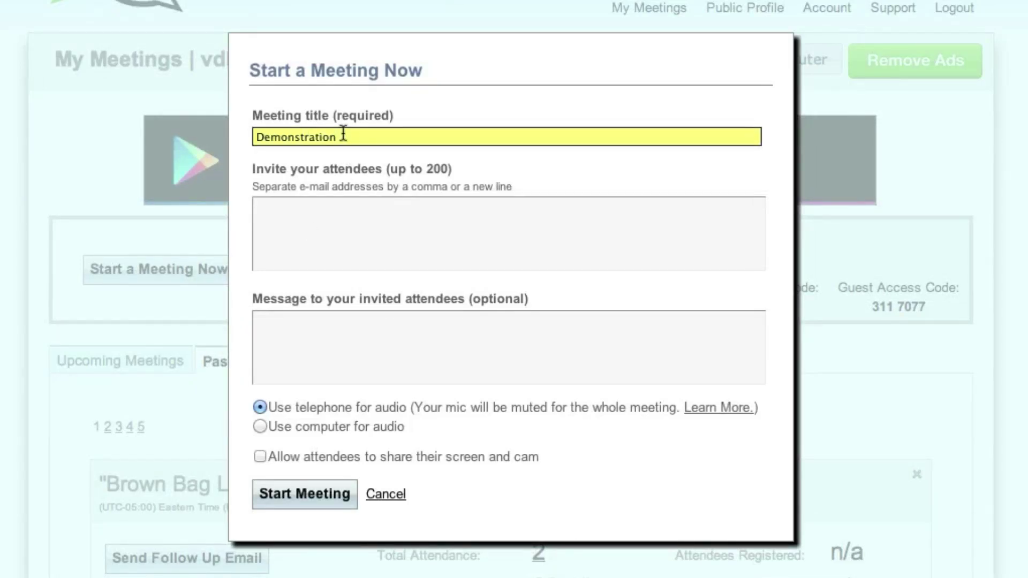
{"action": "left_click", "coordinate": [314, 501]}
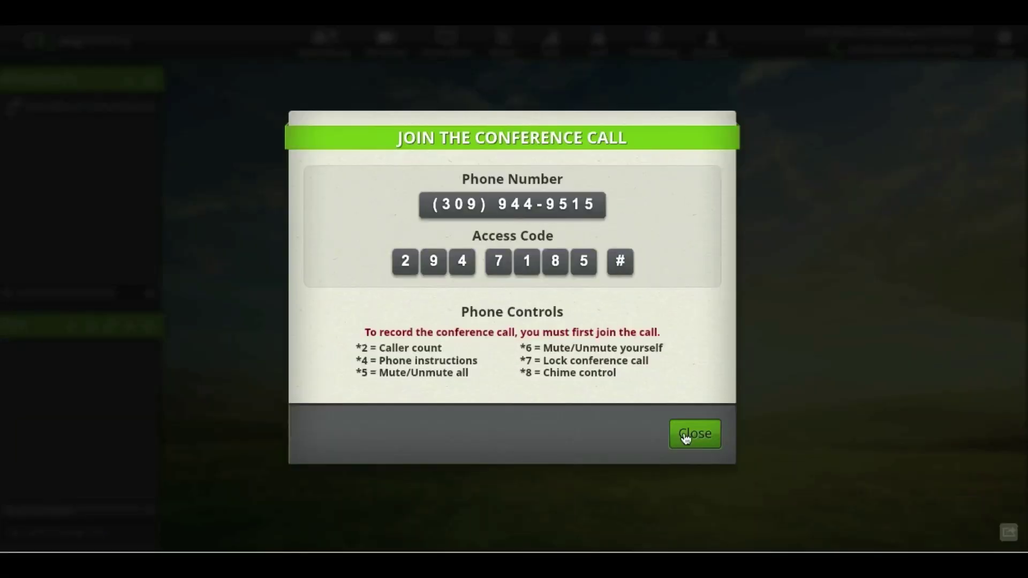
- Enter without webcam and chat the PPT-complaints question, answered 'Death by PowerPoint'
{"action": "left_click", "coordinate": [764, 488]}
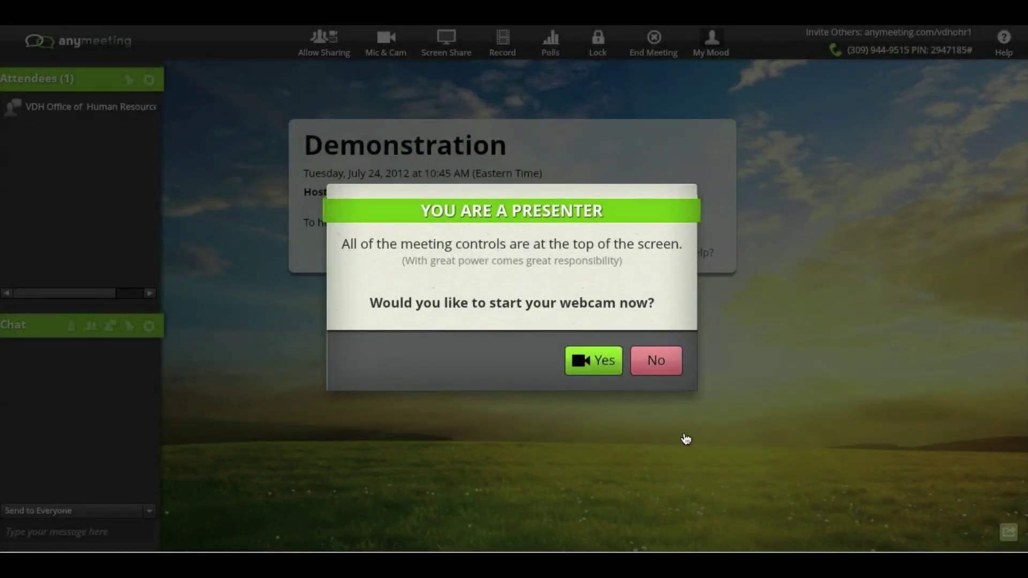
{"action": "left_click", "coordinate": [669, 374]}
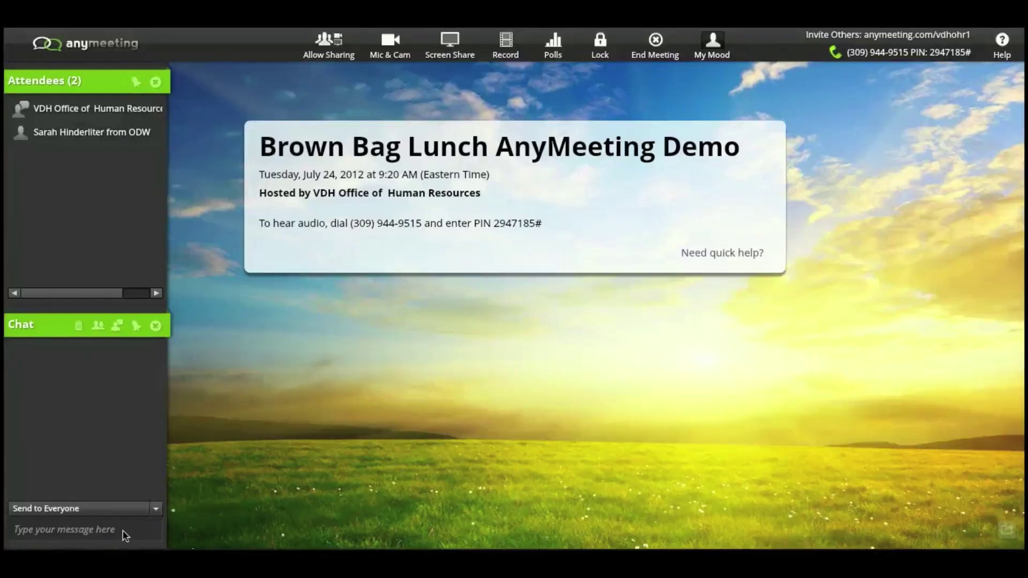
{"action": "left_click", "coordinate": [124, 531]}
{"action": "type", "text": "What is"}
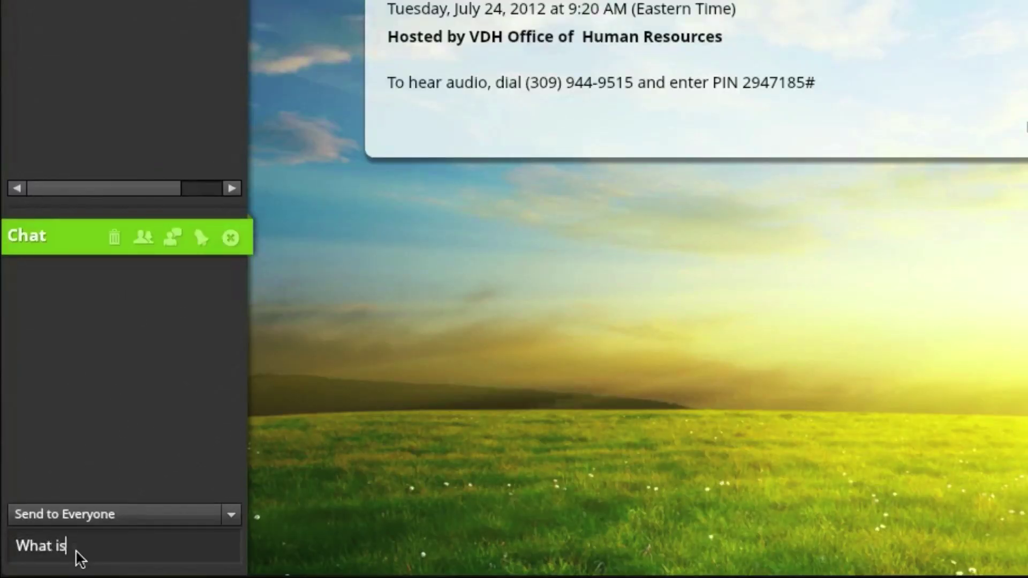
{"action": "type", "text": " the biggest c"}
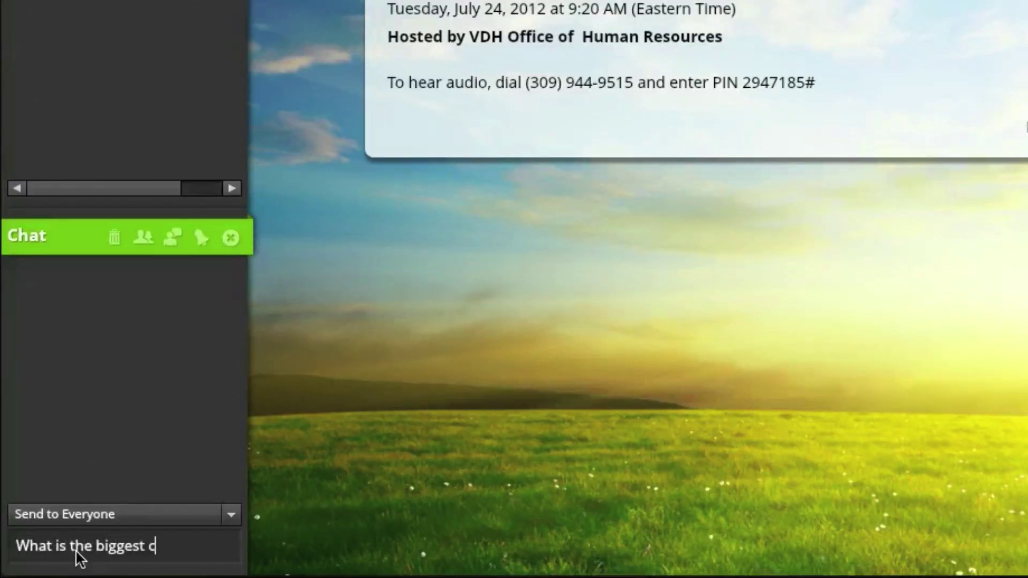
{"action": "type", "text": "omplaint you th"}
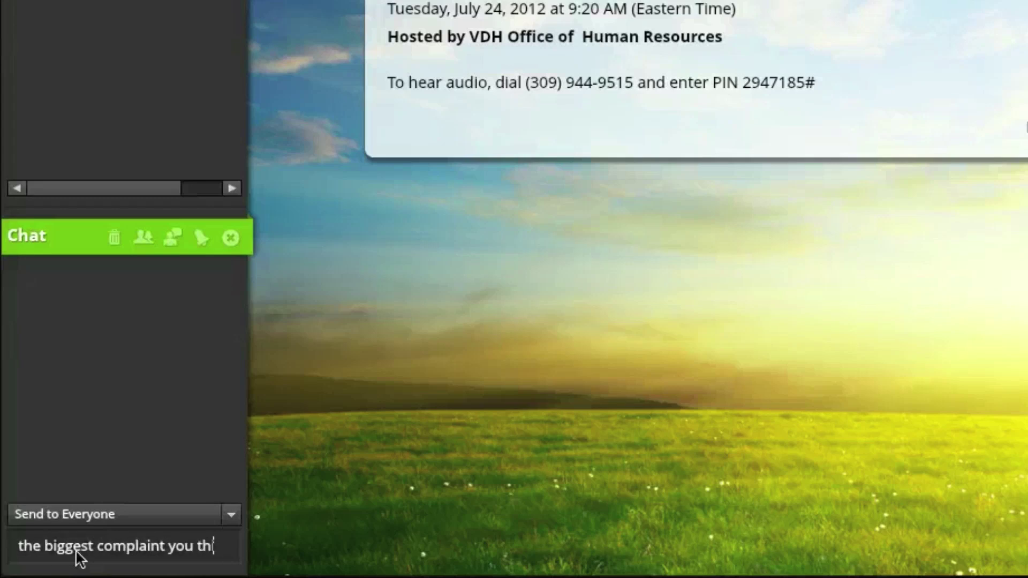
{"action": "type", "text": "ink most peoplel ha"}
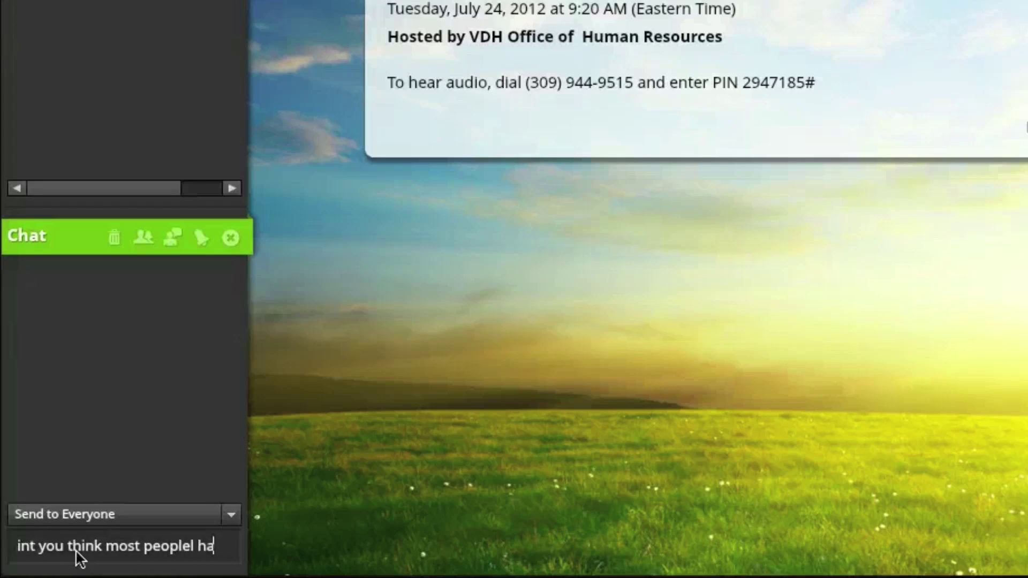
{"action": "type", "text": "ve about PPT presentations"}
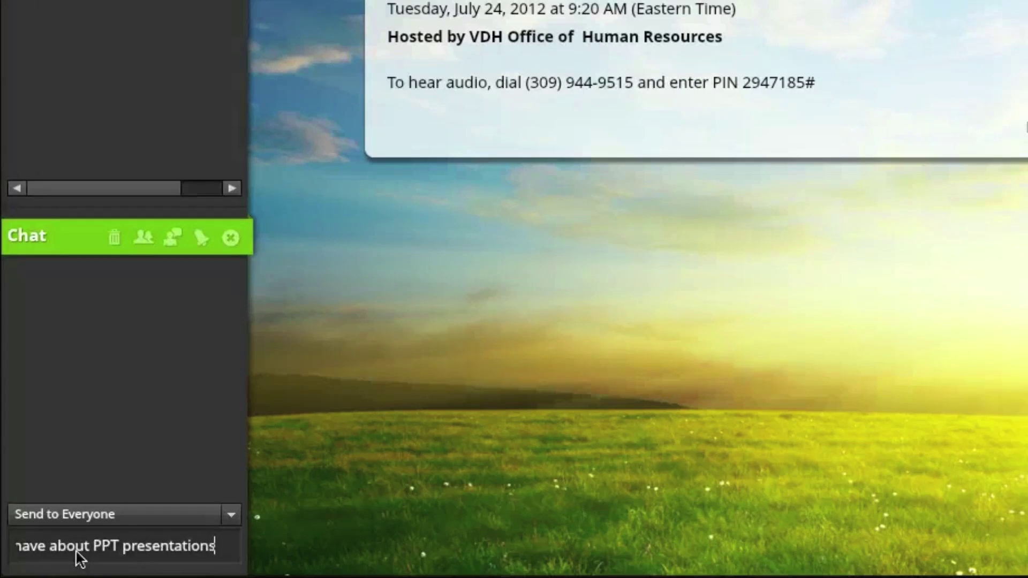
{"action": "key", "text": "Return"}
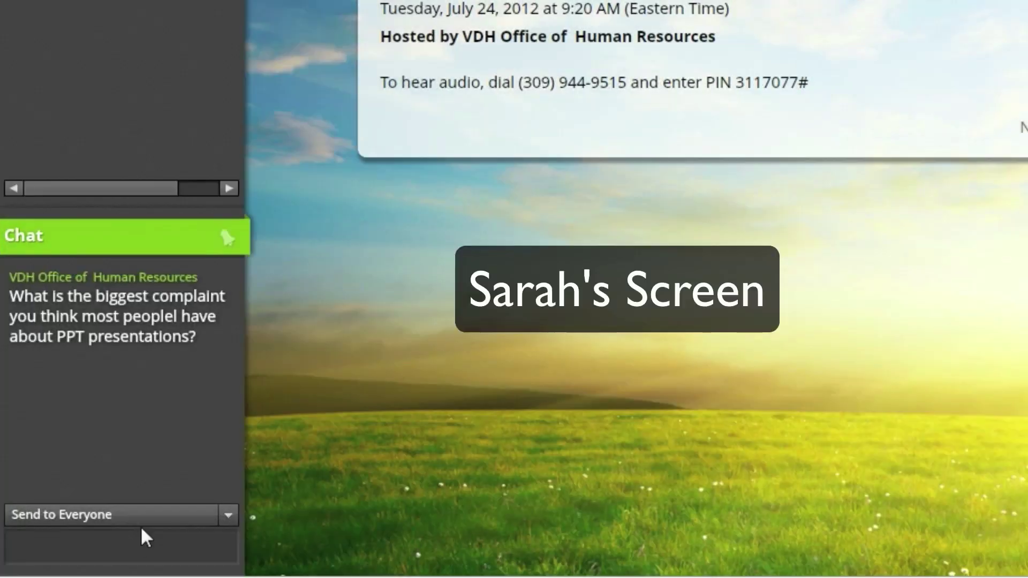
{"action": "type", "text": "Death by Po"}
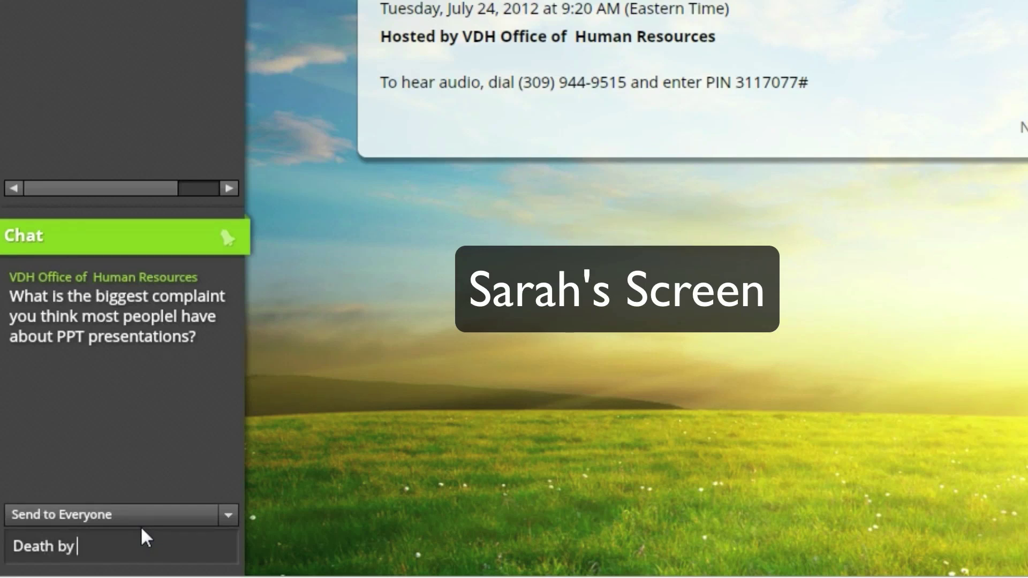
{"action": "type", "text": "werP"}
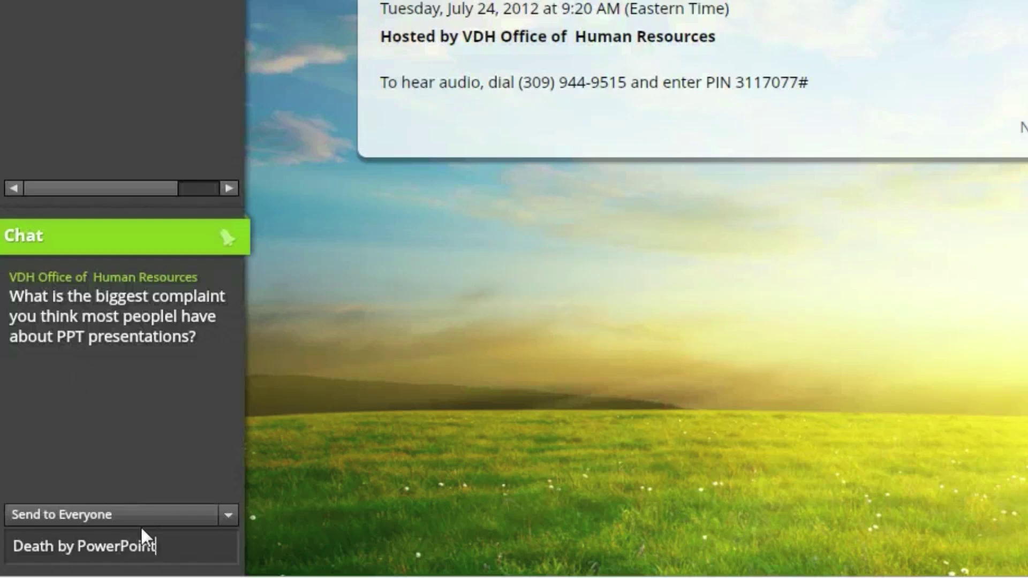
{"action": "type", "text": "oint"}
{"action": "key", "text": "Return"}
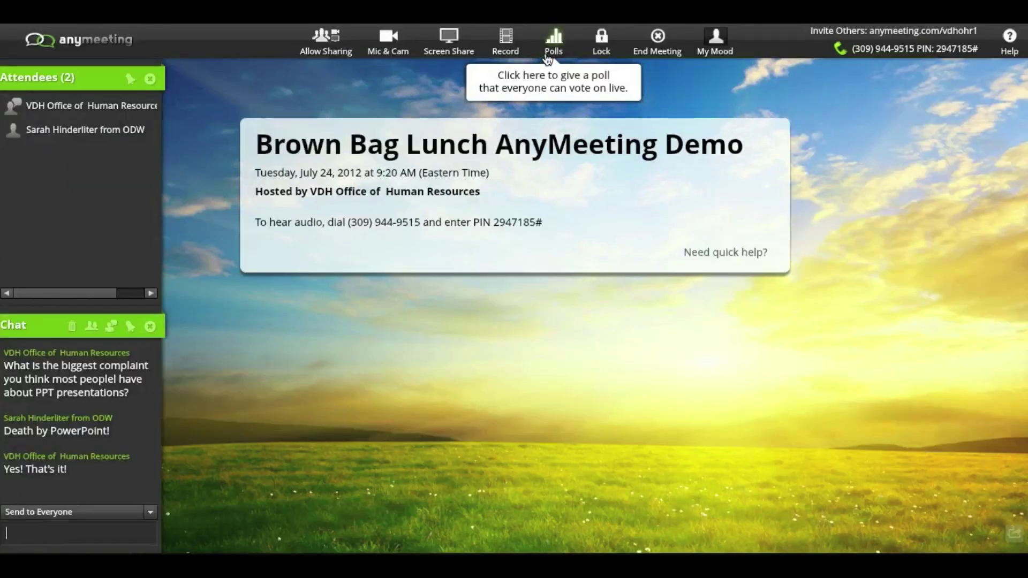
- Create the poll 'How many presentations do you give in a year?' with options 1-3, 4-6, 7-10, More than
{"action": "left_click", "coordinate": [556, 44]}
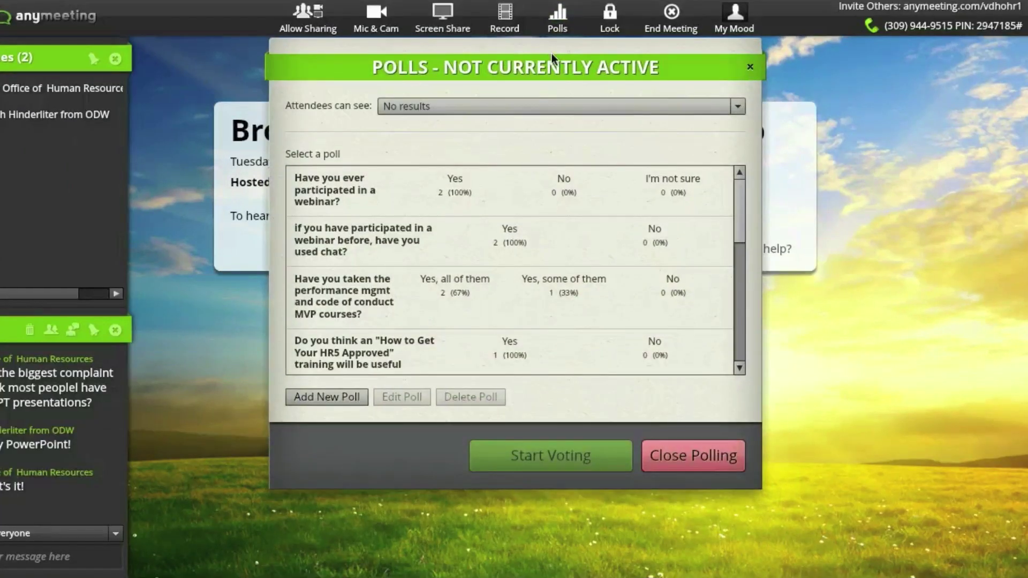
{"action": "left_click", "coordinate": [343, 397]}
{"action": "type", "text": "How many "}
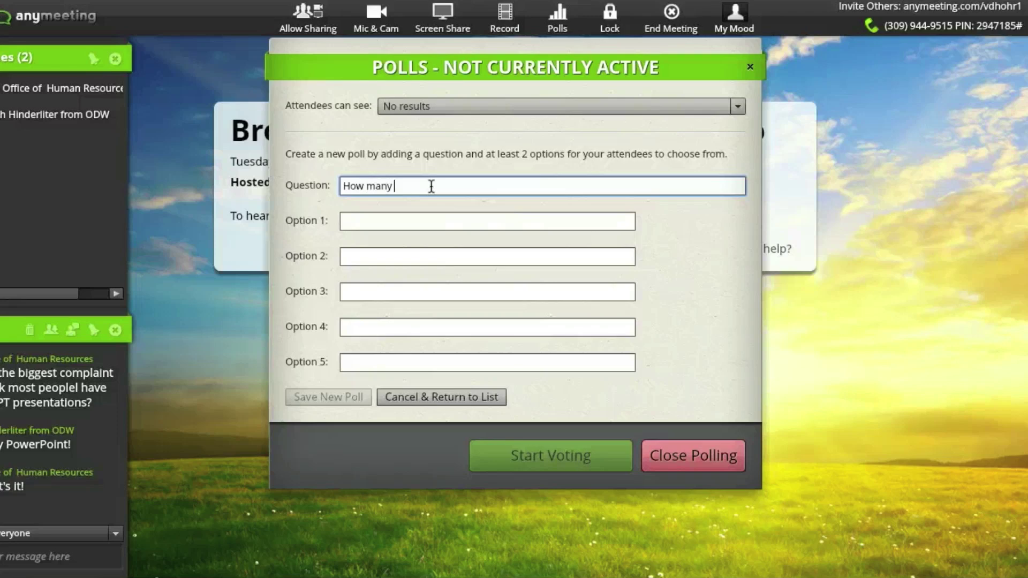
{"action": "type", "text": "presentations do you g"}
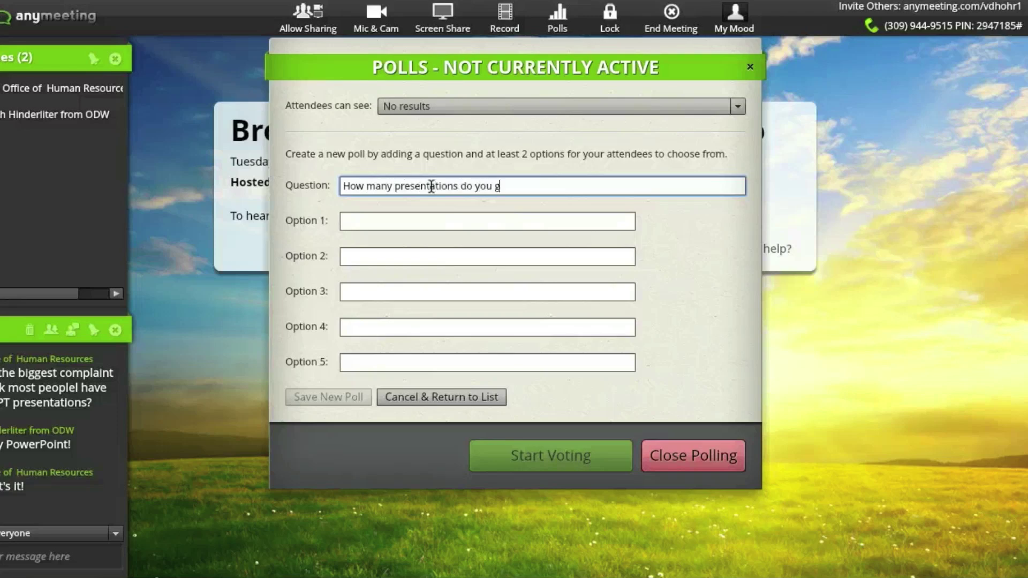
{"action": "type", "text": "ive in a year?"}
{"action": "left_click", "coordinate": [428, 218]}
{"action": "type", "text": "1-3"}
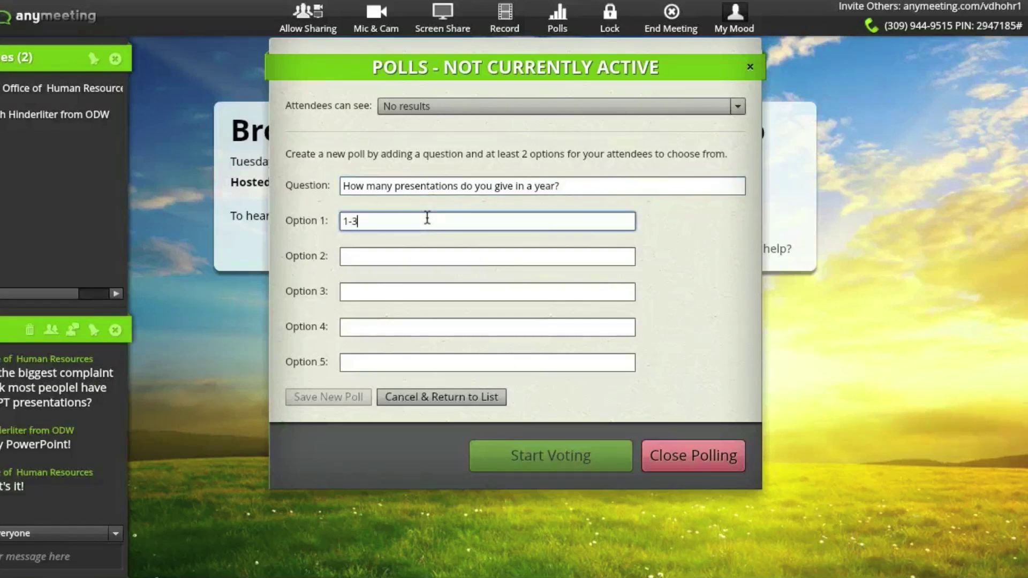
{"action": "key", "text": "Tab"}
{"action": "type", "text": "4-6"}
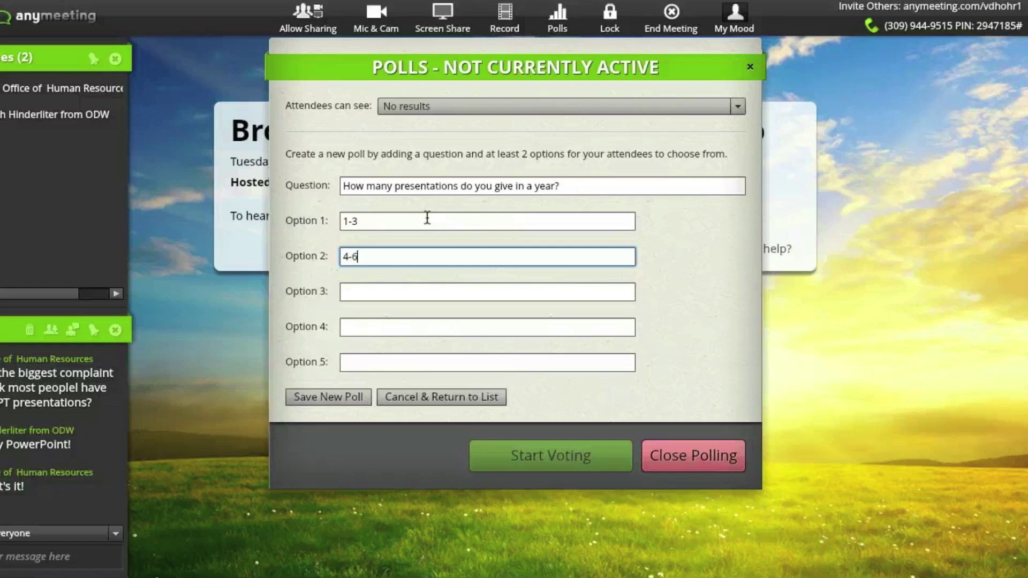
{"action": "key", "text": "Tab"}
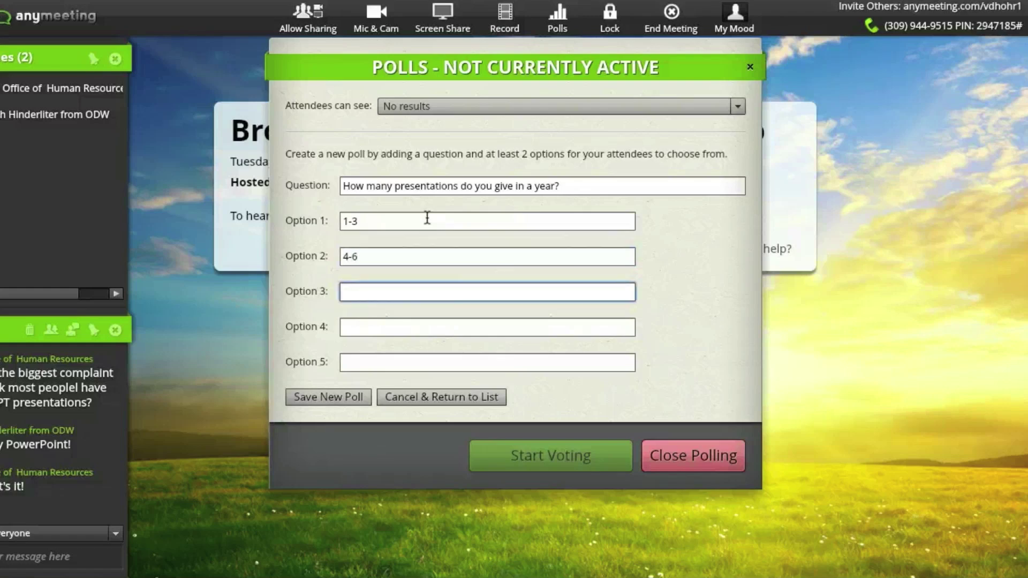
{"action": "type", "text": "7-10"}
{"action": "key", "text": "Tab"}
{"action": "type", "text": "More than"}
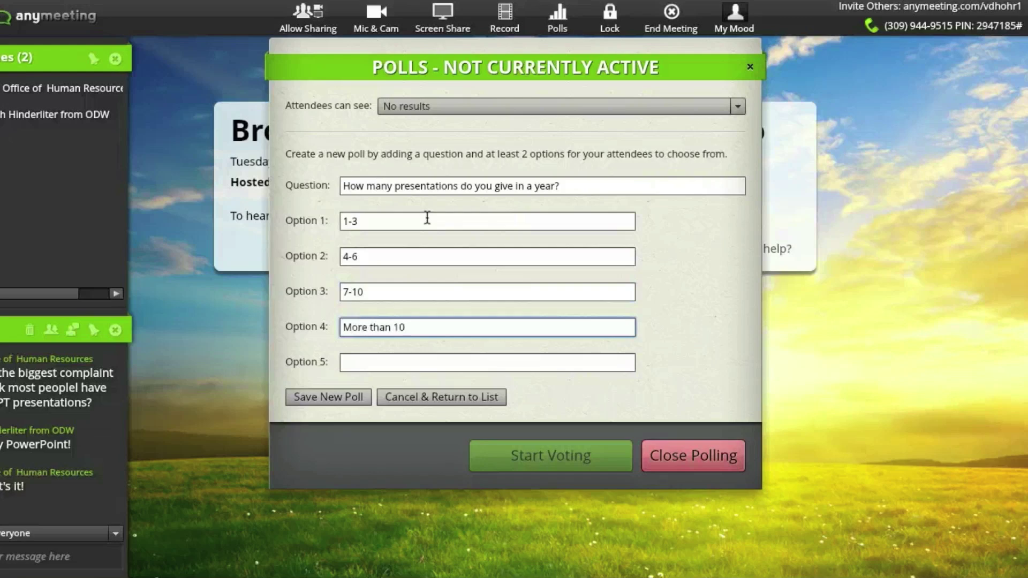
- Save the poll, show attendees totals and percentages, and start voting
{"action": "left_click", "coordinate": [340, 398]}
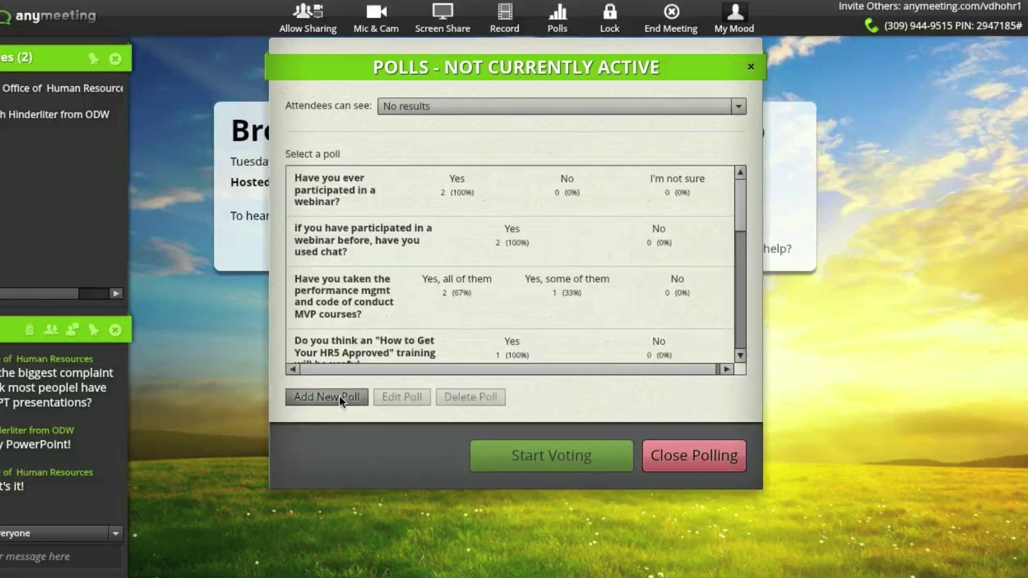
{"action": "left_click", "coordinate": [398, 271]}
{"action": "left_click", "coordinate": [744, 268]}
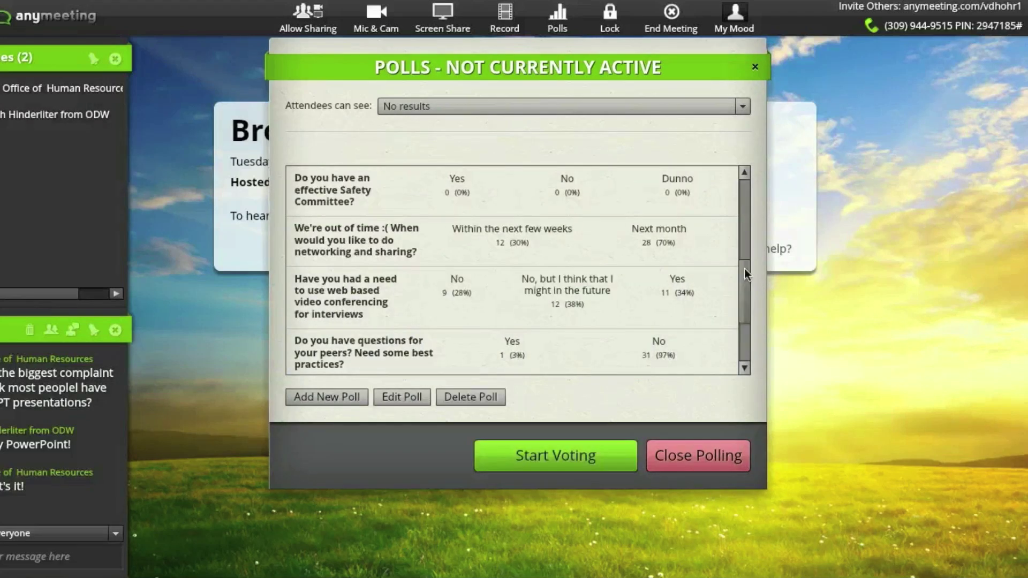
{"action": "left_click", "coordinate": [744, 268]}
{"action": "left_click", "coordinate": [743, 107]}
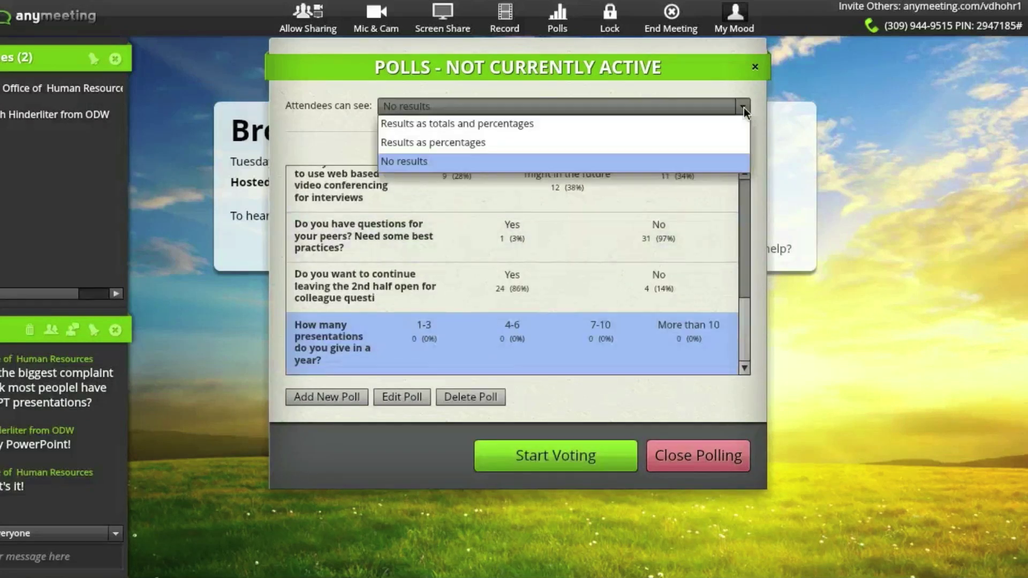
{"action": "left_click", "coordinate": [615, 129]}
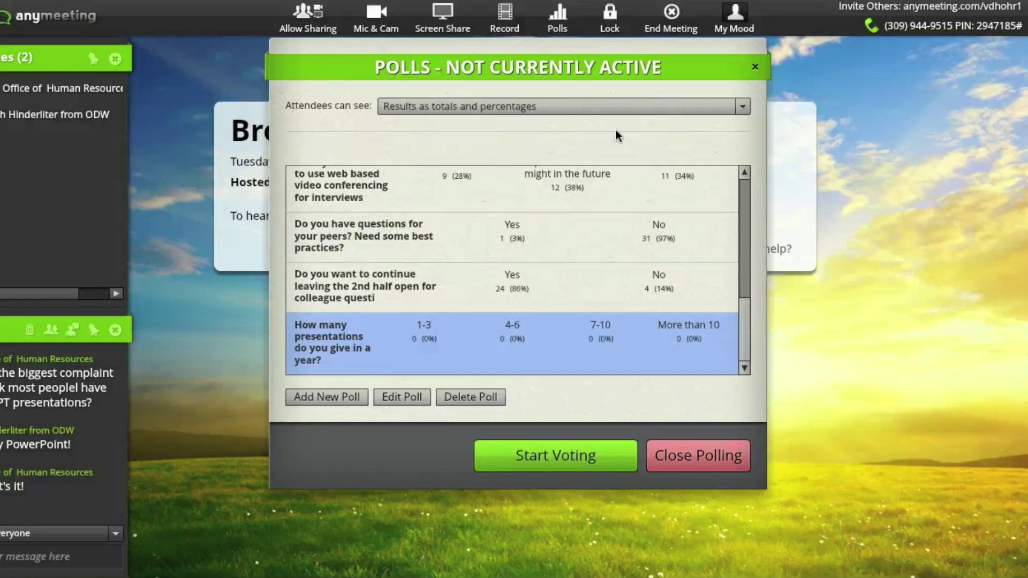
{"action": "left_click", "coordinate": [586, 459]}
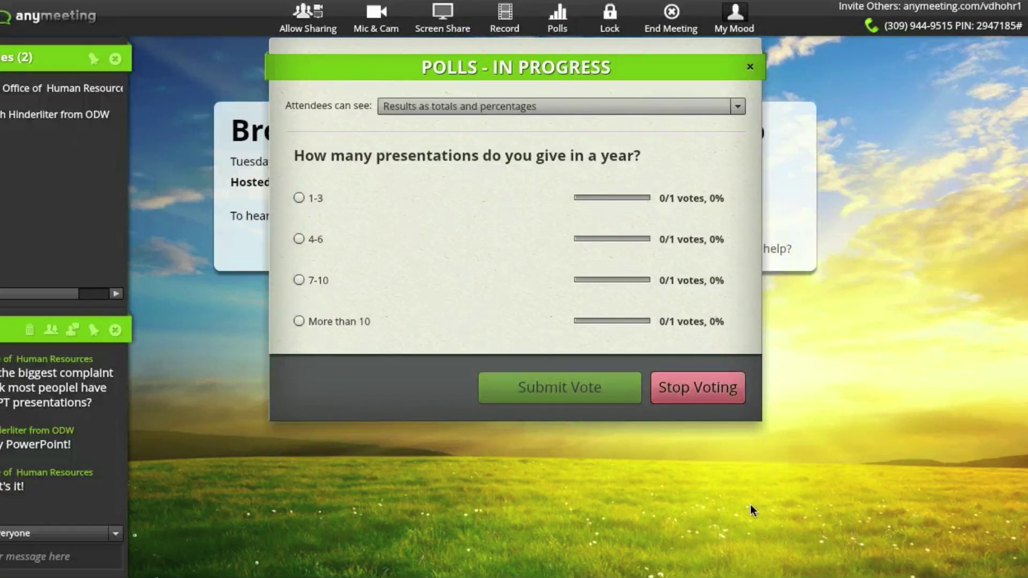
- Vote 4-6, stop voting at a 50/50 split between 1-3 and 4-6, and close polling
{"action": "left_click", "coordinate": [299, 239]}
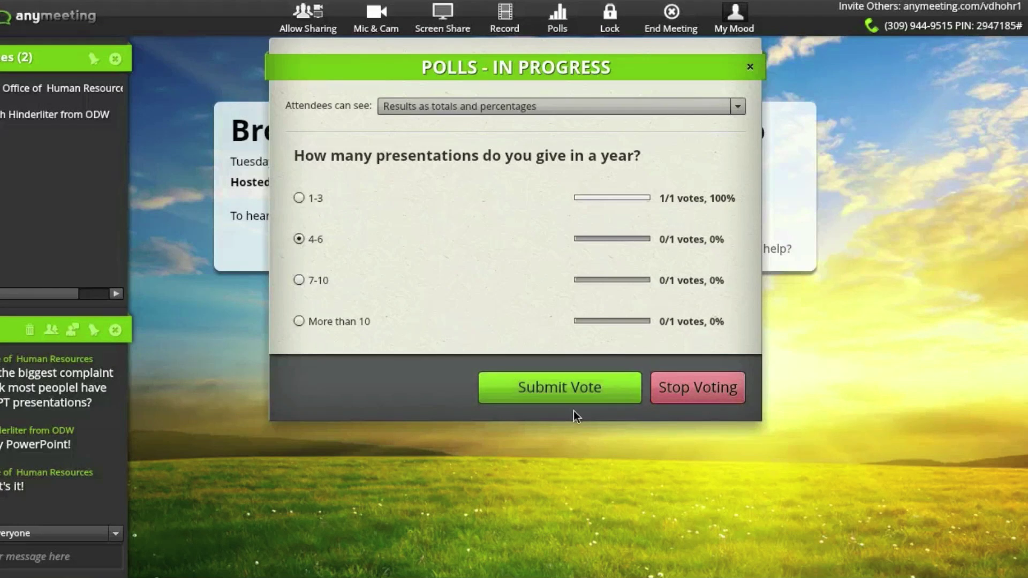
{"action": "left_click", "coordinate": [572, 396]}
{"action": "left_click", "coordinate": [682, 394]}
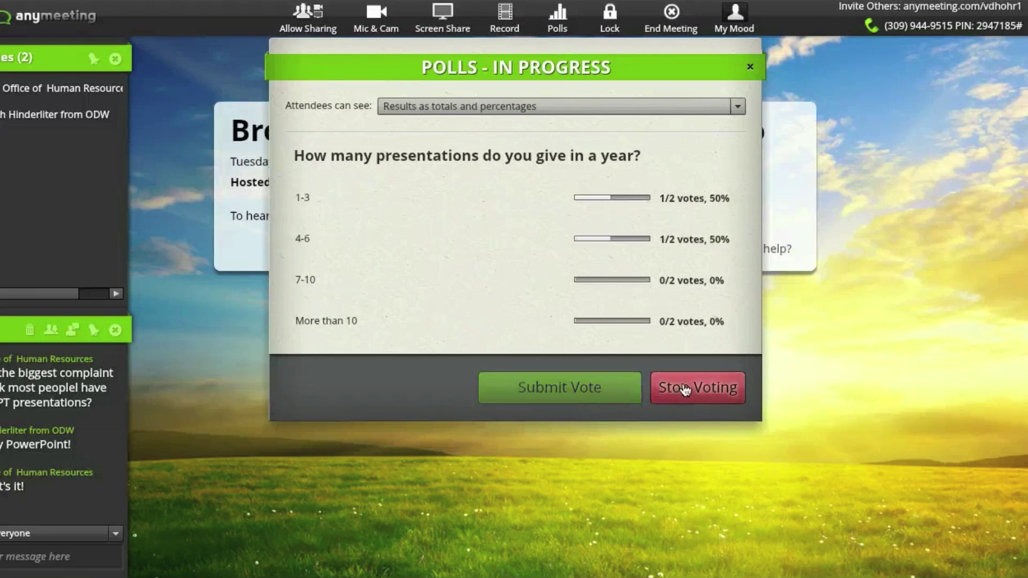
{"action": "left_click", "coordinate": [685, 389]}
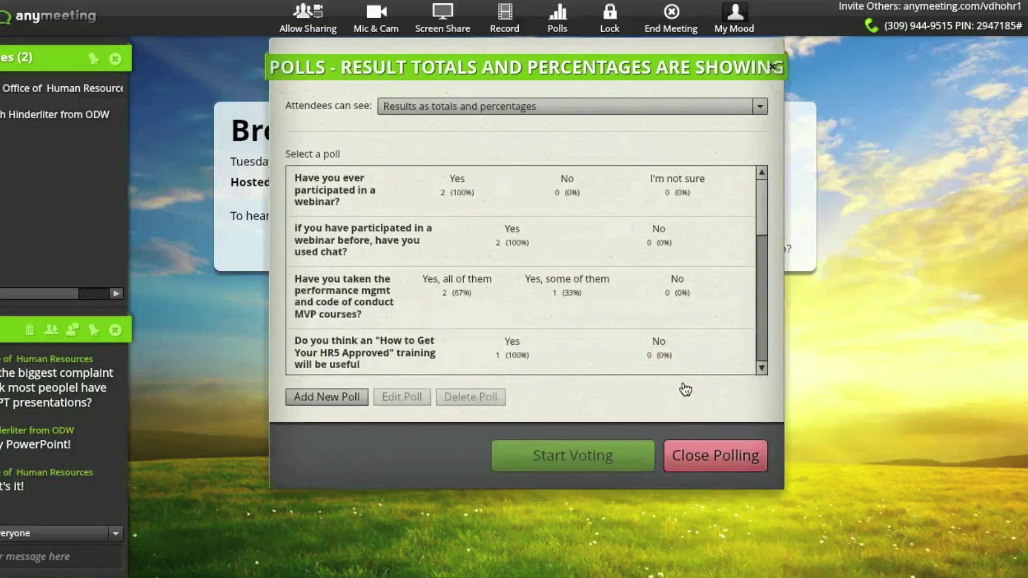
{"action": "left_click", "coordinate": [710, 470]}
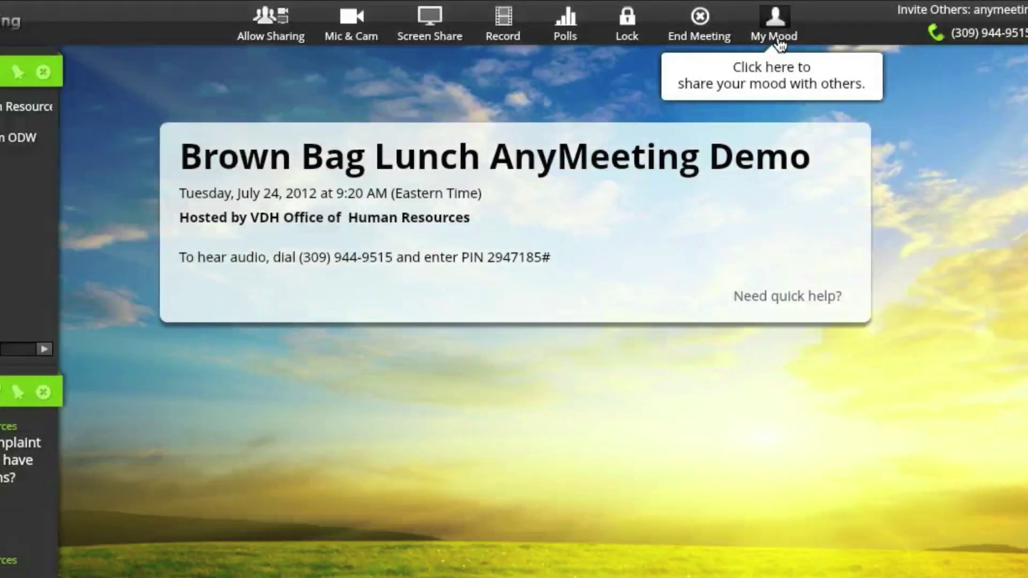
- Pick a mood icon from My Mood so attendees see it beside the host
{"action": "left_click", "coordinate": [778, 40]}
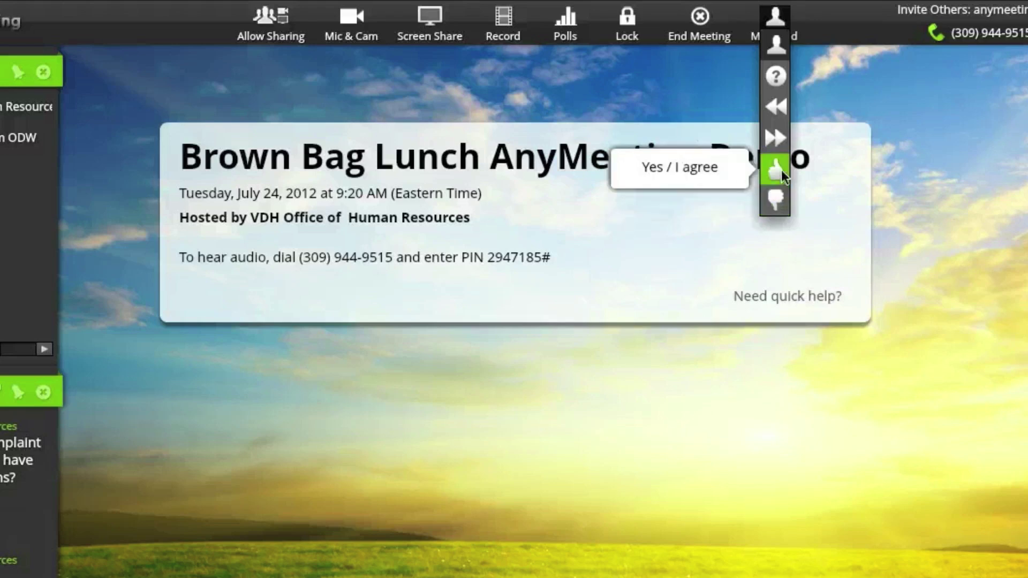
{"action": "left_click", "coordinate": [784, 79]}
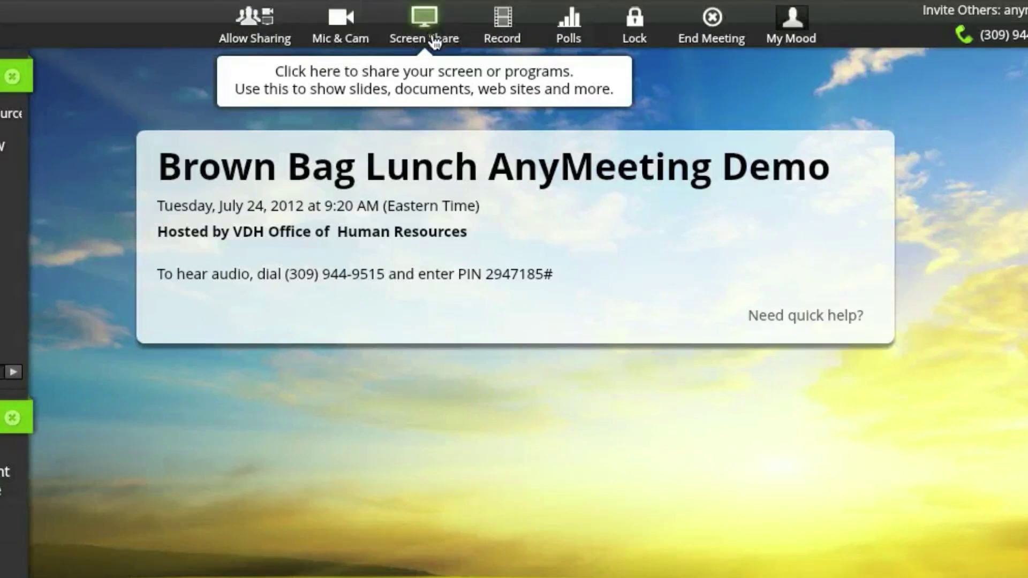
- Share the 'Beyond Bullet Points - Leadership v6.pptx' application window
{"action": "left_click", "coordinate": [430, 32]}
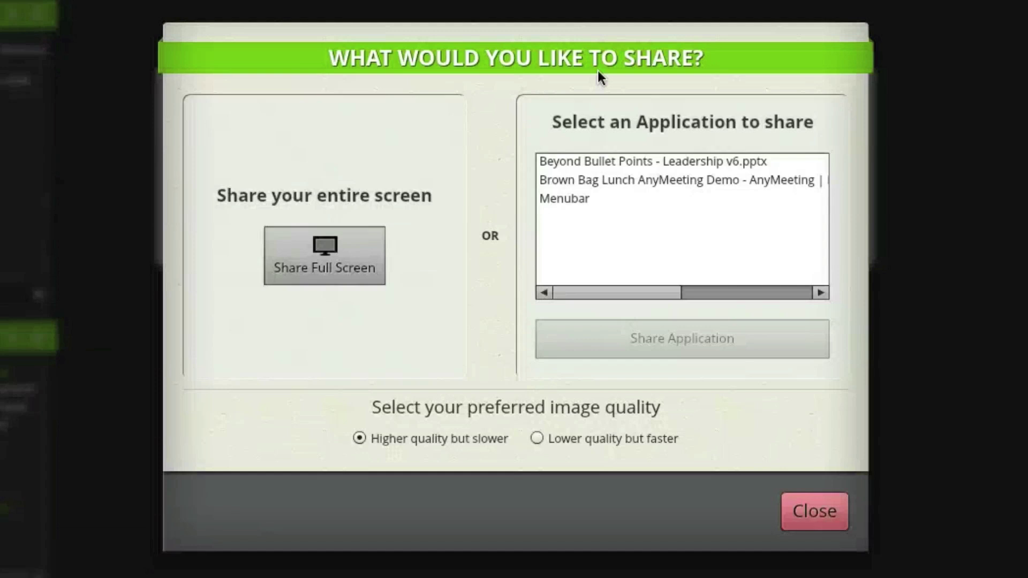
{"action": "left_click", "coordinate": [719, 160]}
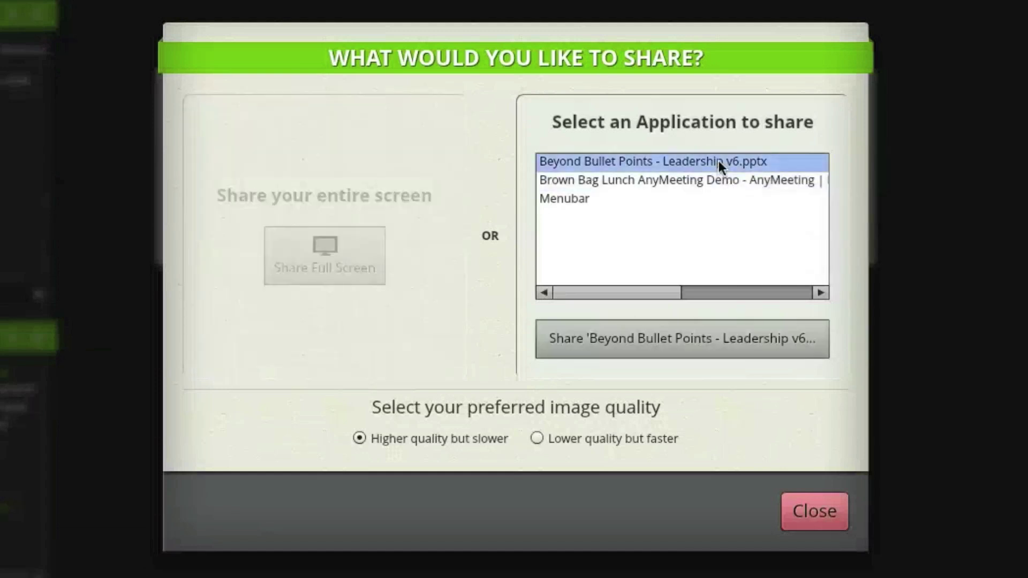
{"action": "left_click", "coordinate": [746, 344]}
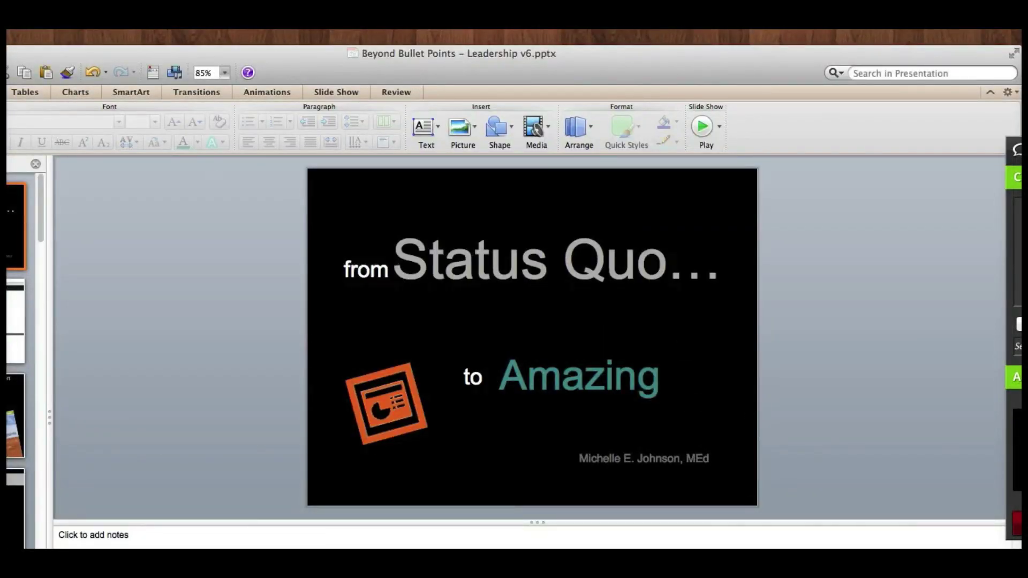
- Bring PowerPoint forward, start the full-screen slide show, and advance two slides
{"action": "left_click", "coordinate": [1015, 150]}
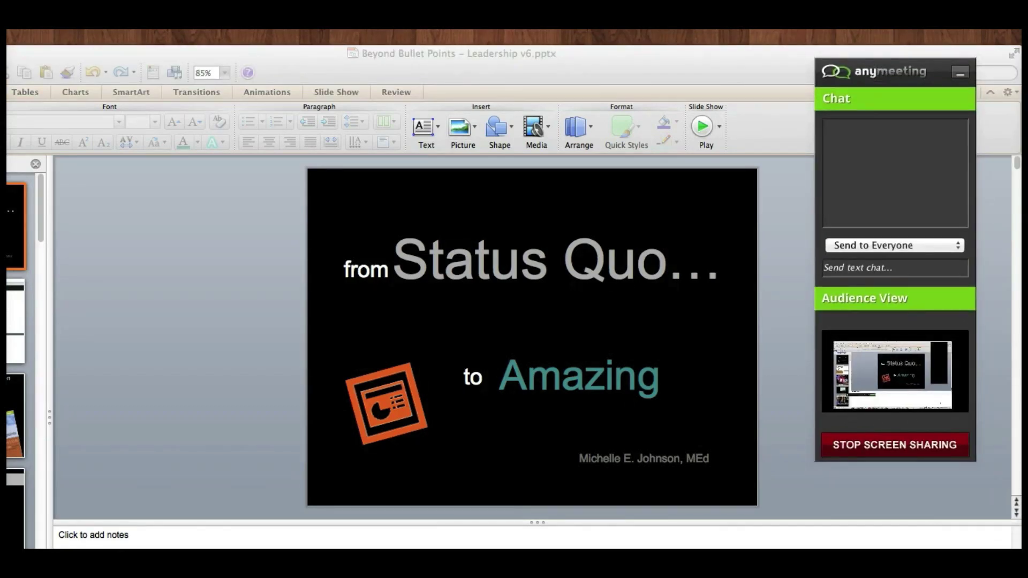
{"action": "left_click", "coordinate": [708, 58]}
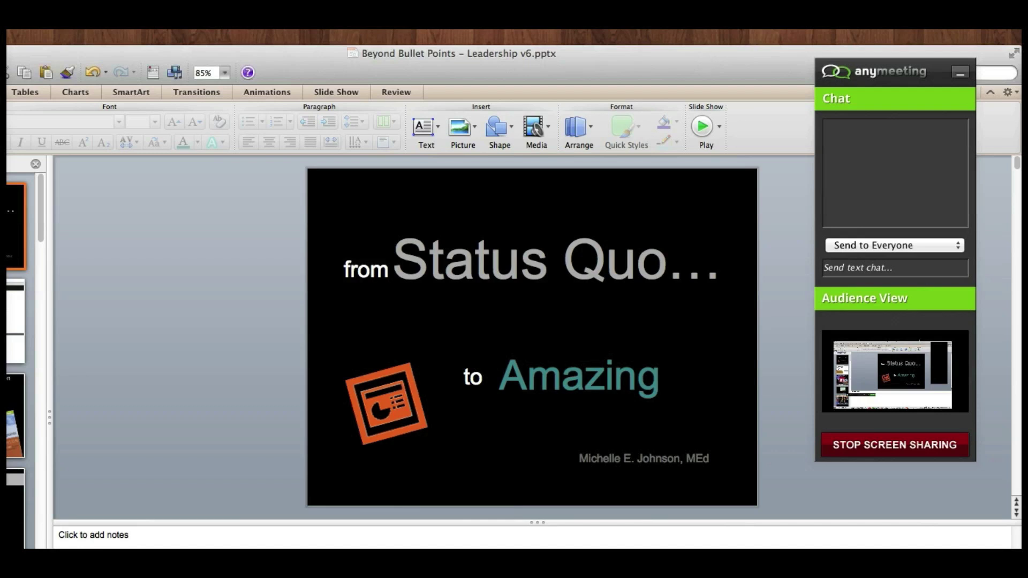
{"action": "left_click_drag", "start_coordinate": [692, 67], "coordinate": [698, 0]}
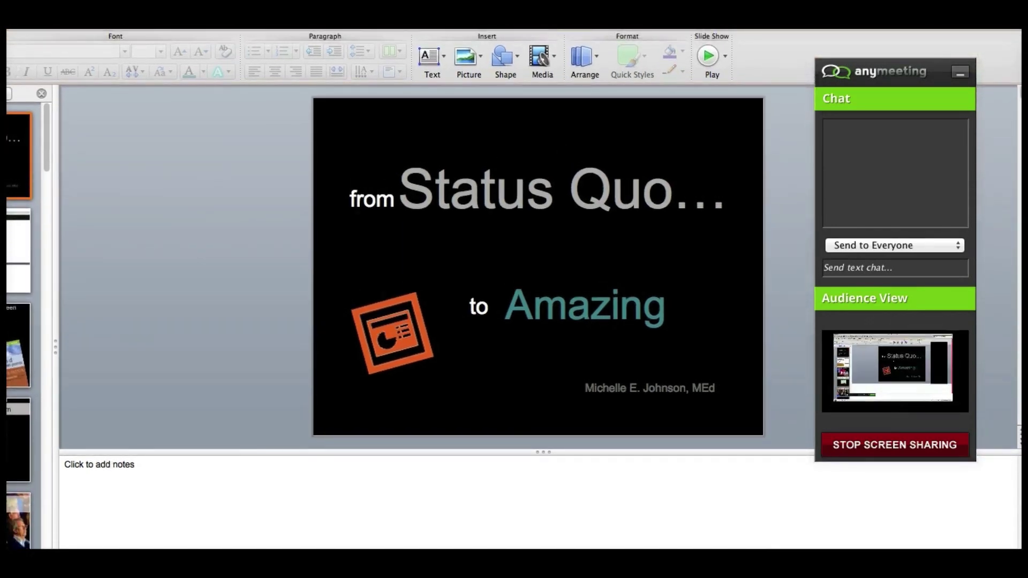
{"action": "key", "text": "super+shift+Return"}
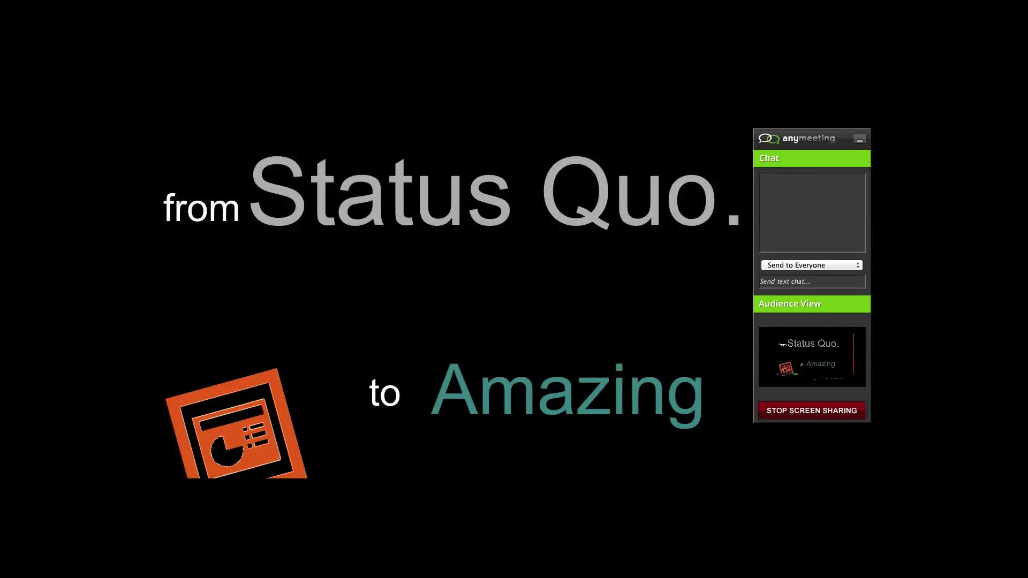
{"action": "key", "text": "Right"}
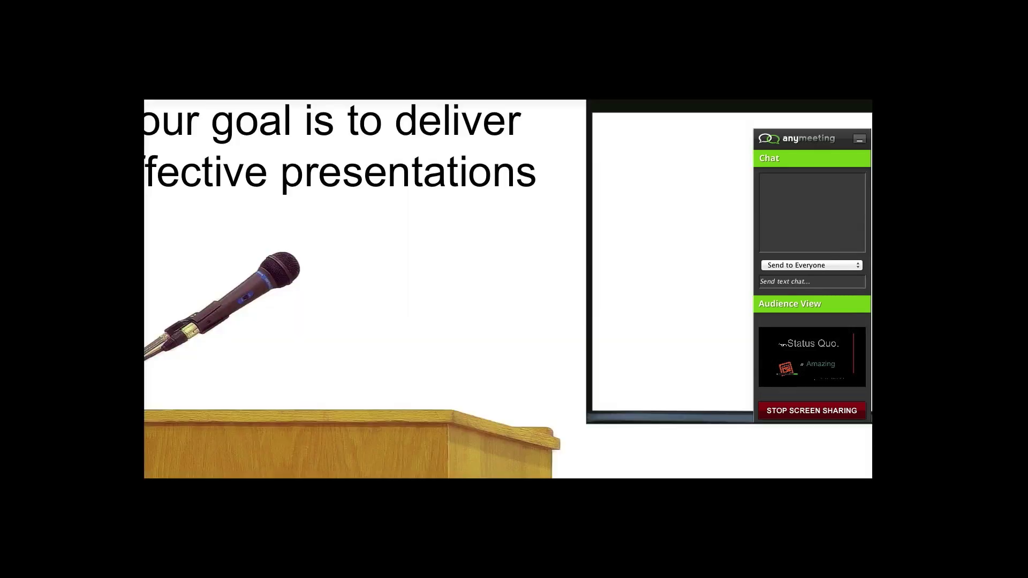
{"action": "key", "text": "Right"}
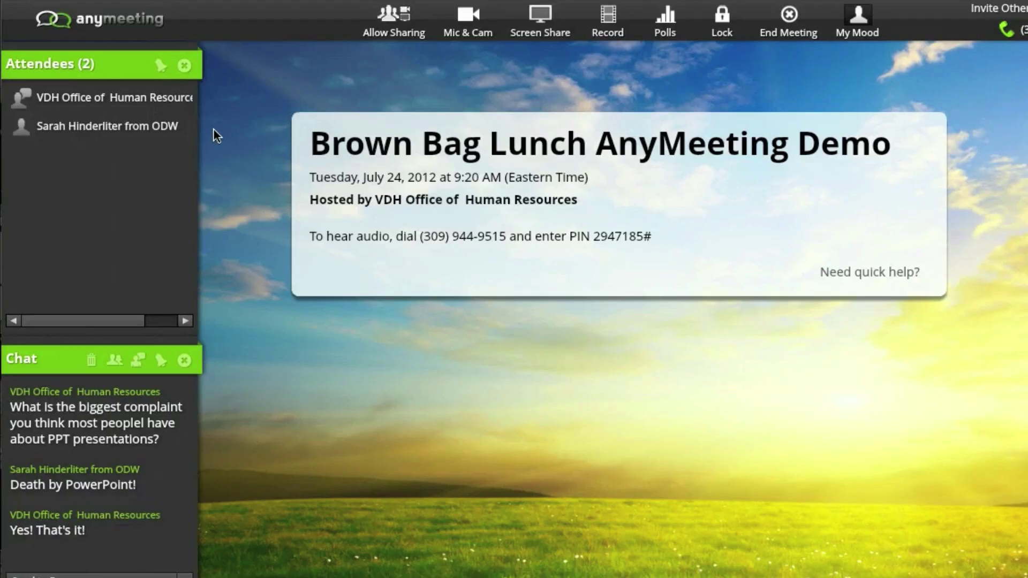
- Promote the second attendee to presenter with no webcam, then bring up the Screen Share choices
{"action": "left_click", "coordinate": [169, 128]}
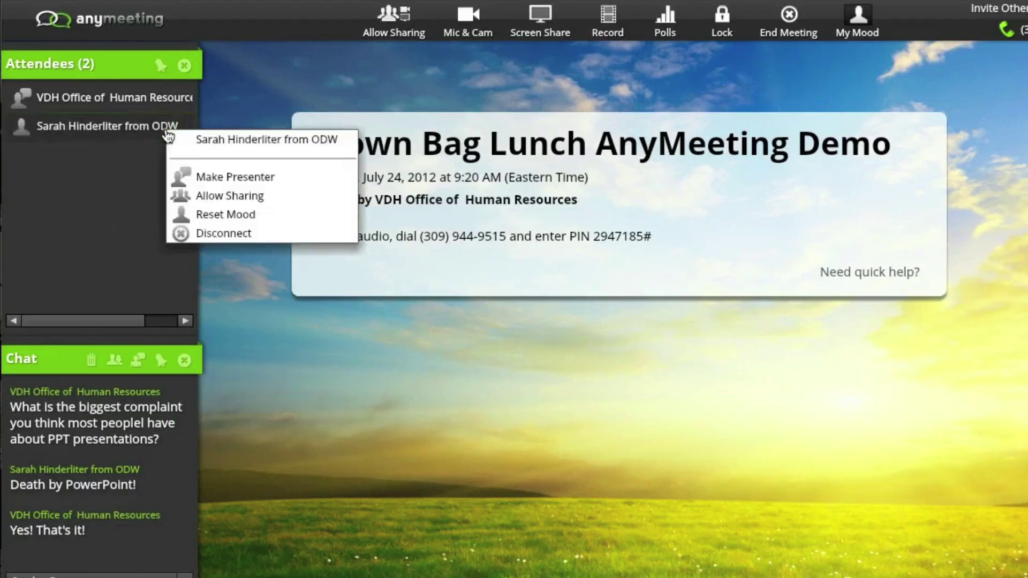
{"action": "left_click", "coordinate": [259, 173]}
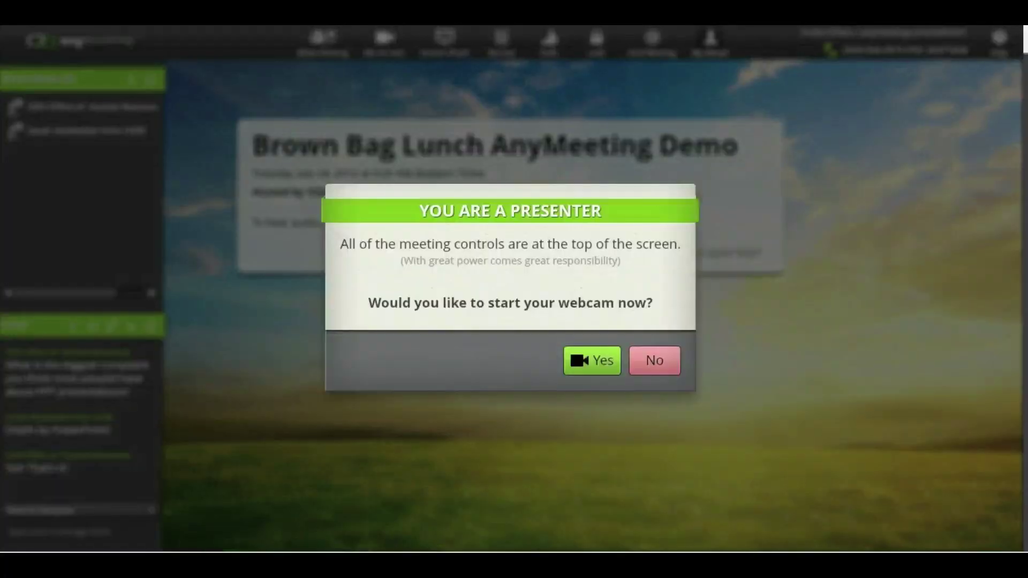
{"action": "left_click", "coordinate": [654, 358]}
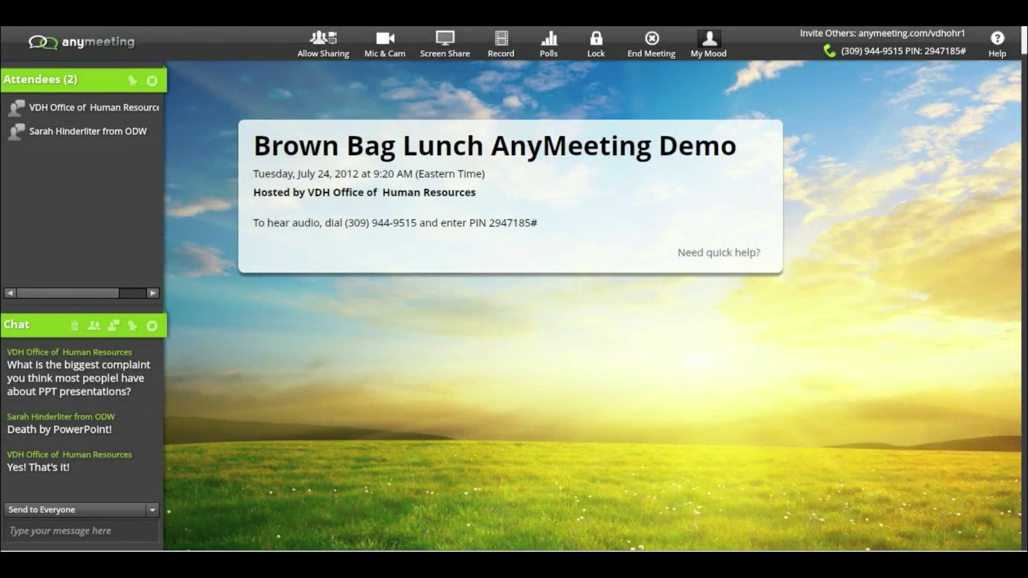
{"action": "left_click", "coordinate": [447, 39]}
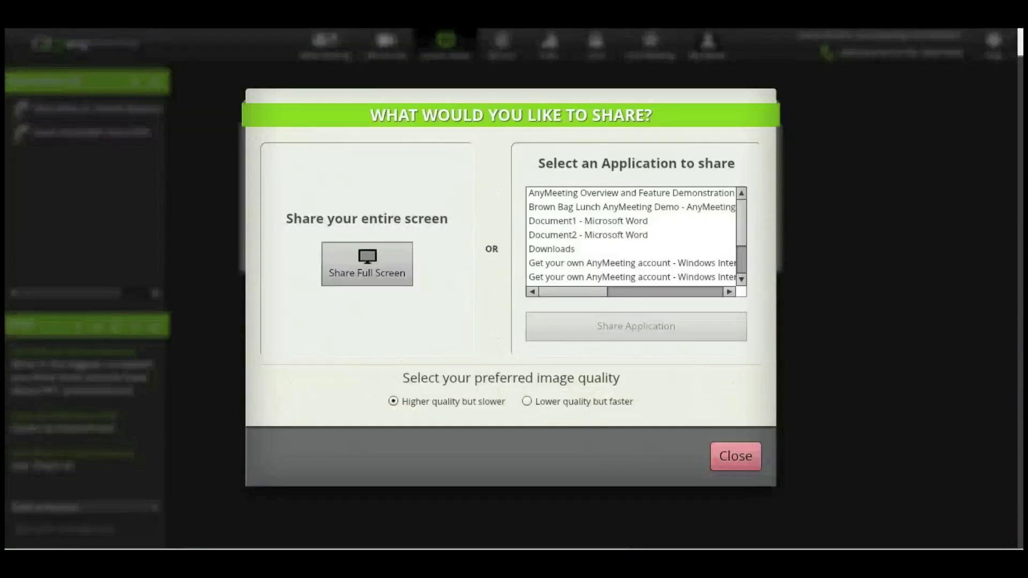
- Share the full screen and maximize the shared view so the Tips slide fills it
{"action": "left_click", "coordinate": [388, 260]}
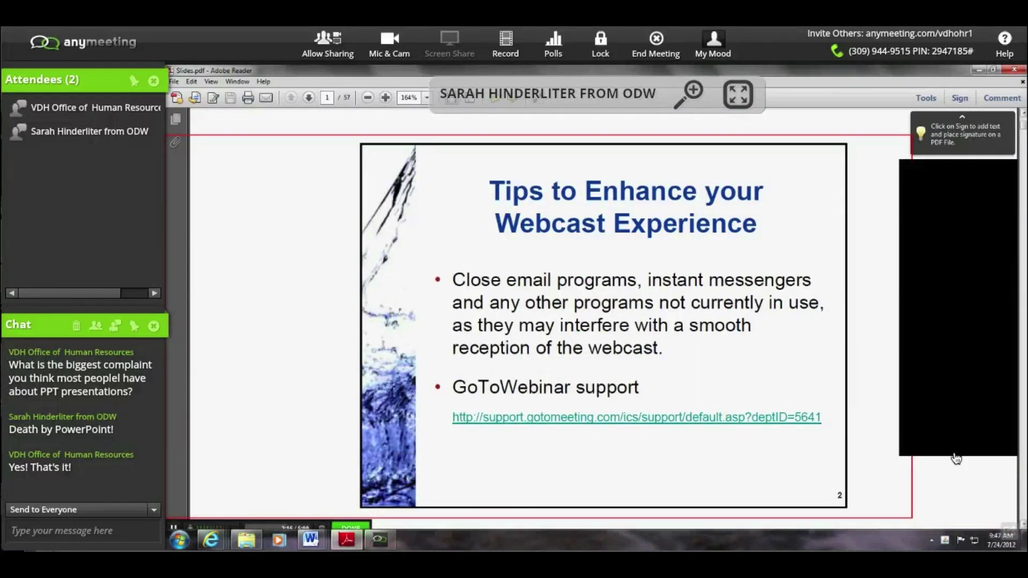
{"action": "left_click", "coordinate": [740, 95]}
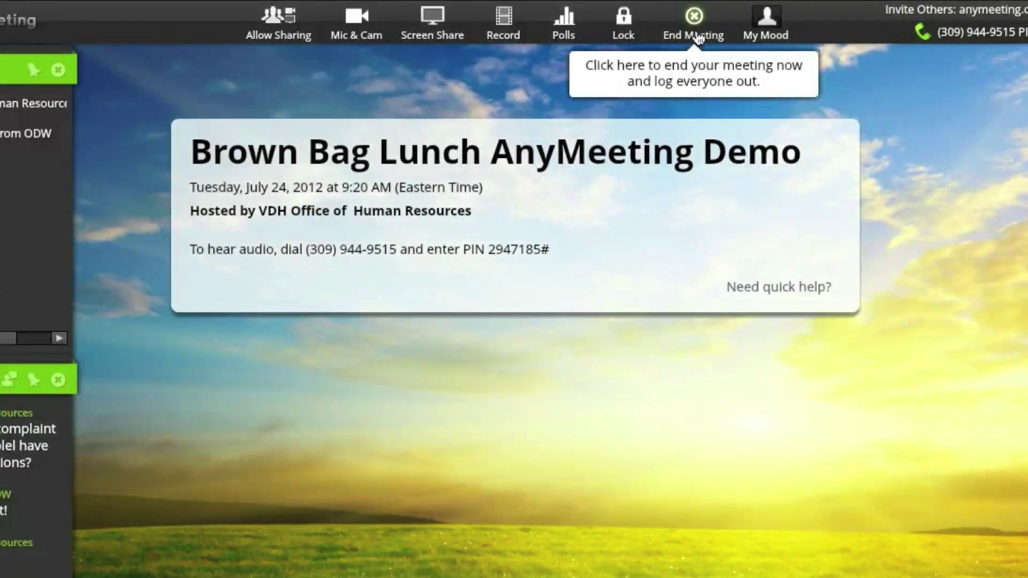
{"action": "left_click", "coordinate": [696, 32]}
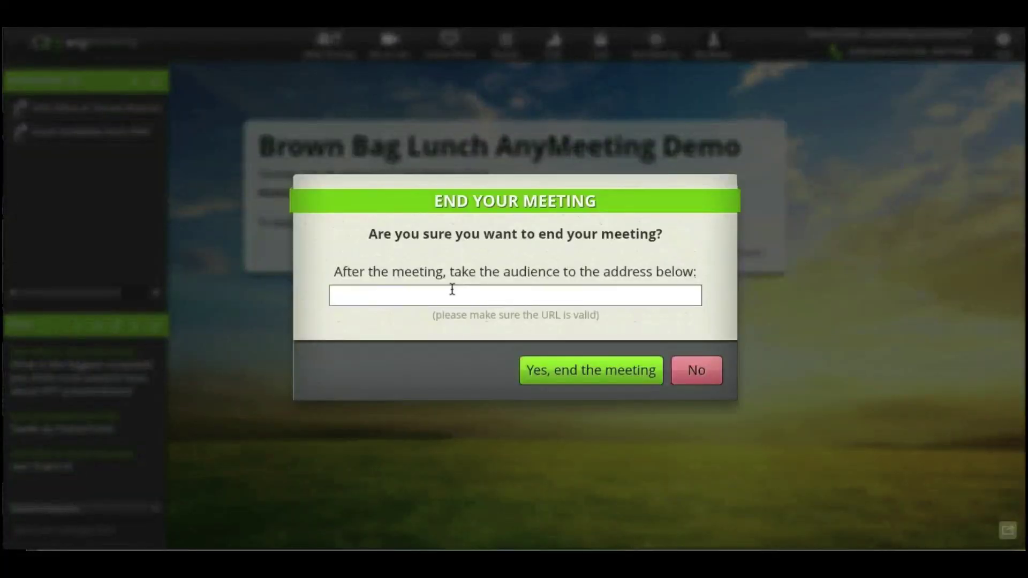
{"action": "left_click", "coordinate": [452, 294]}
{"action": "type", "text": "www.google.com"}
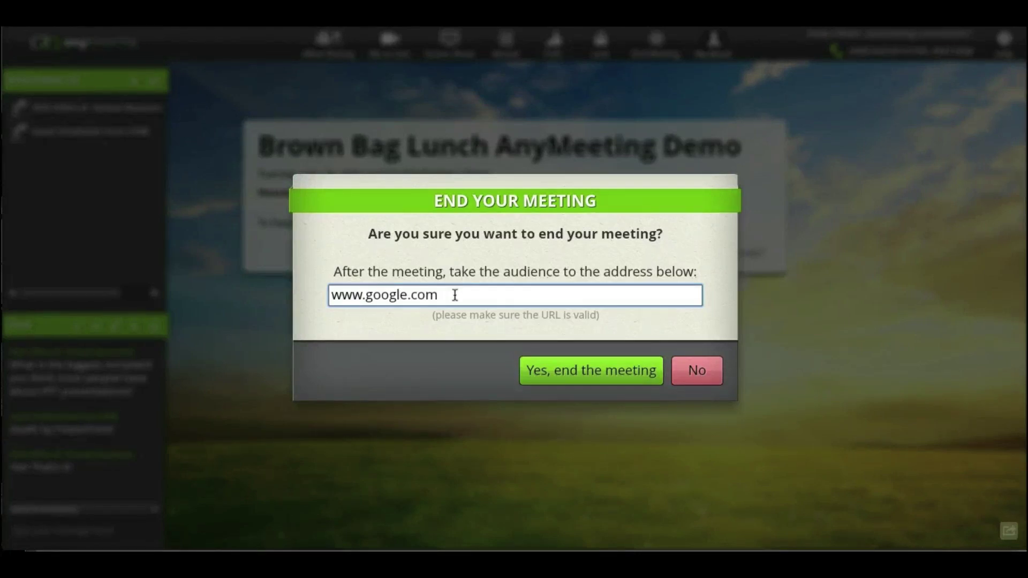
{"action": "left_click", "coordinate": [612, 373]}
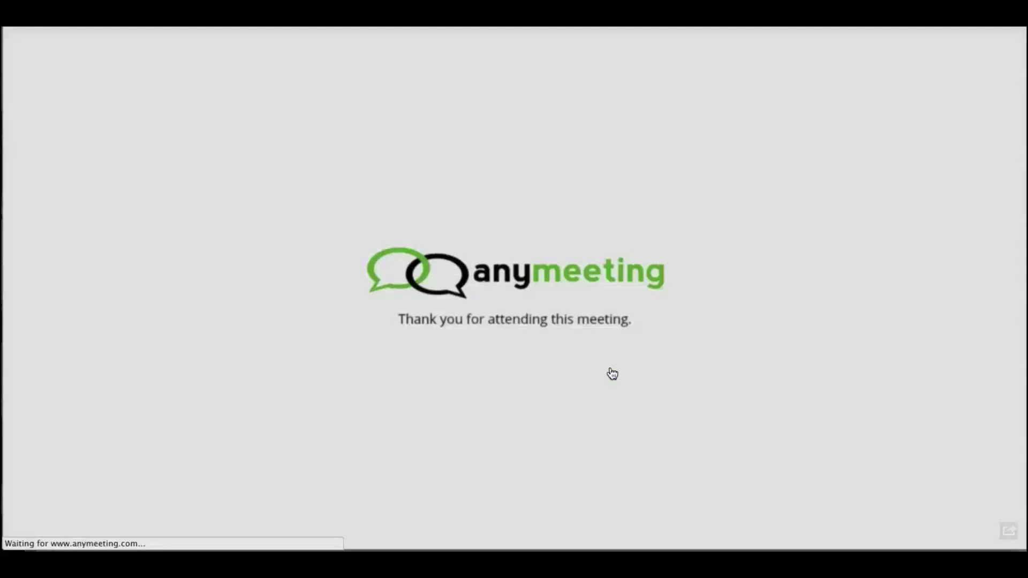